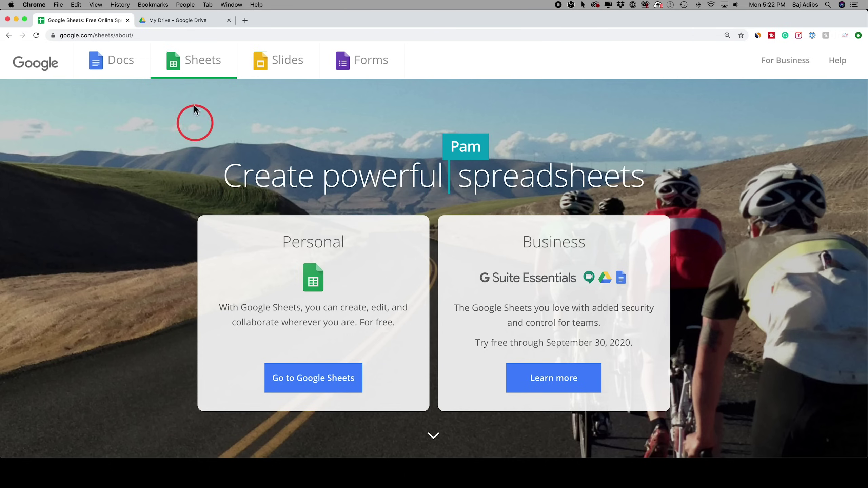
- Switch to Google Drive and open the General section of the Google Sheets template gallery
{"action": "left_click", "coordinate": [163, 19]}
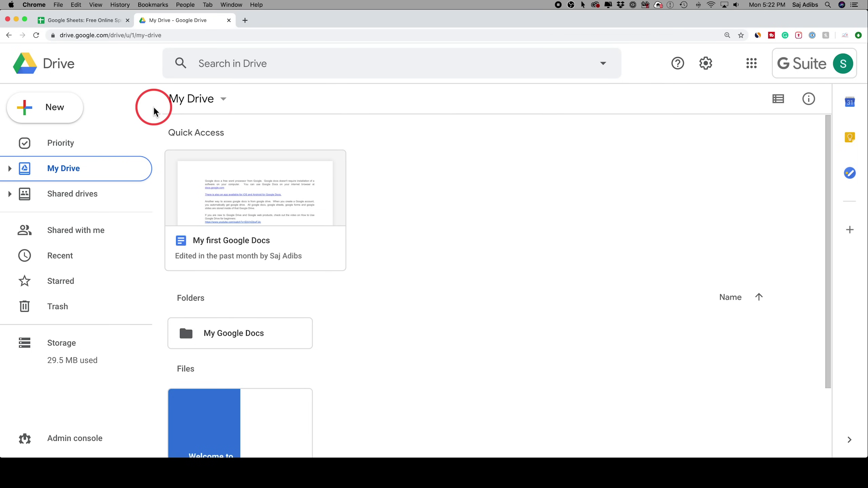
{"action": "left_click", "coordinate": [99, 22]}
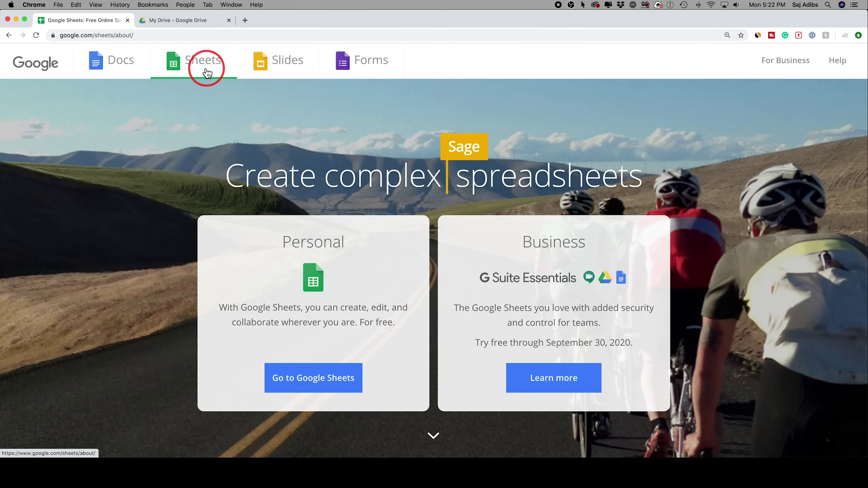
{"action": "key", "text": "ctrl+Tab"}
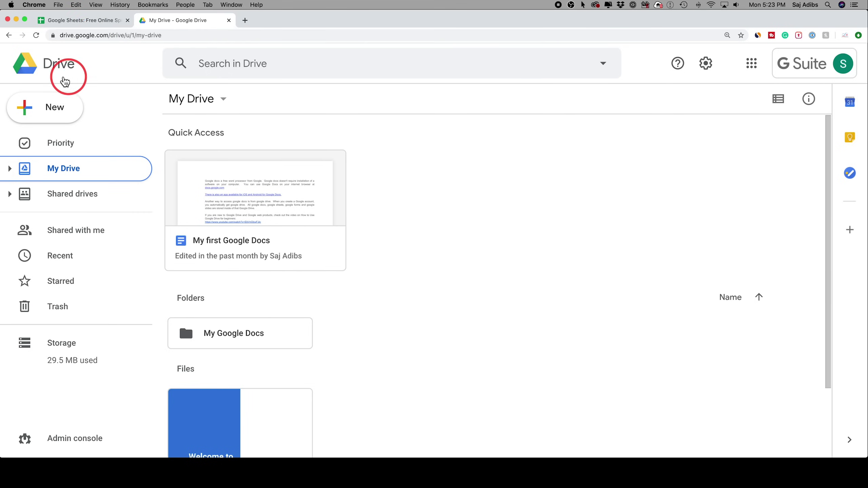
{"action": "left_click", "coordinate": [49, 111]}
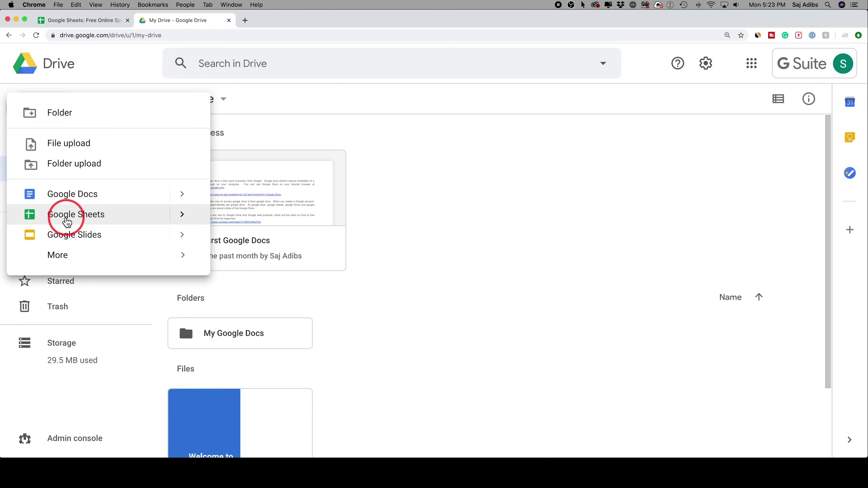
{"action": "left_click", "coordinate": [181, 219]}
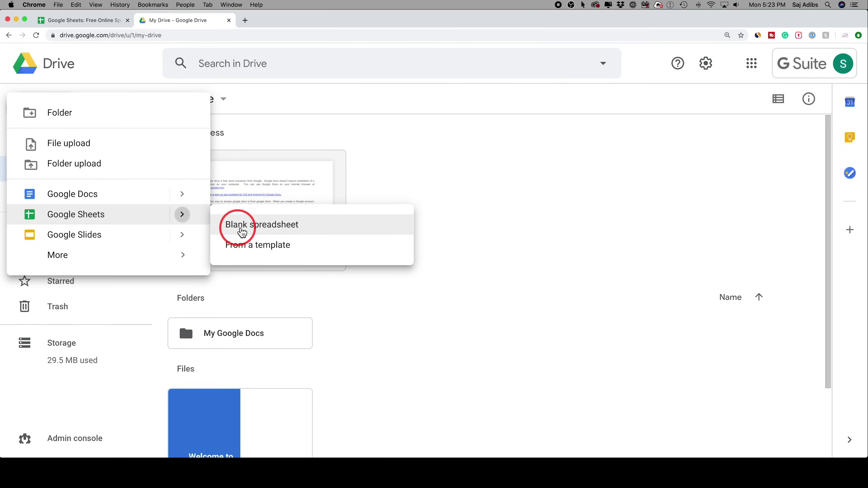
{"action": "left_click", "coordinate": [269, 252]}
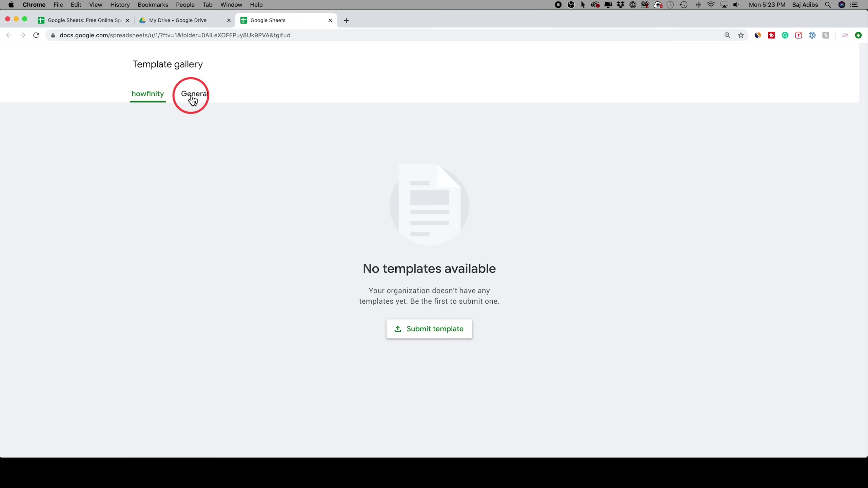
{"action": "left_click", "coordinate": [193, 99]}
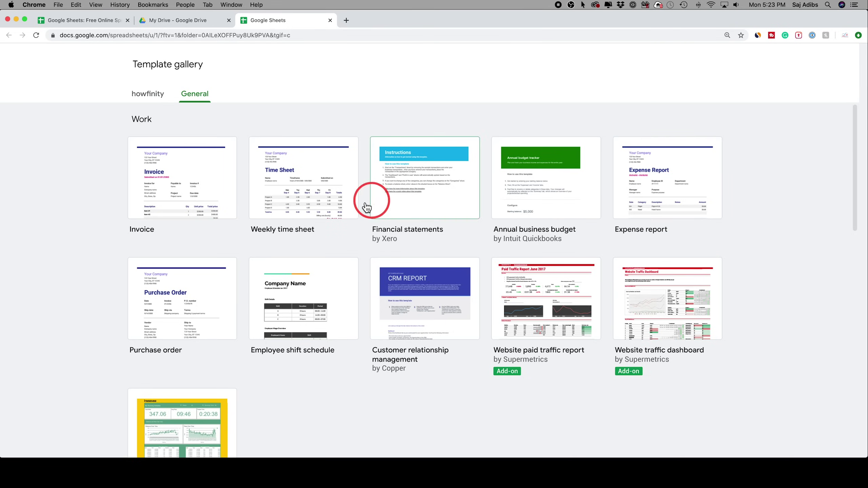
- Look through the general spreadsheet templates from Work down to Education, then close the gallery
{"action": "scroll", "coordinate": [333, 204], "scroll_direction": "down", "scroll_amount": 15}
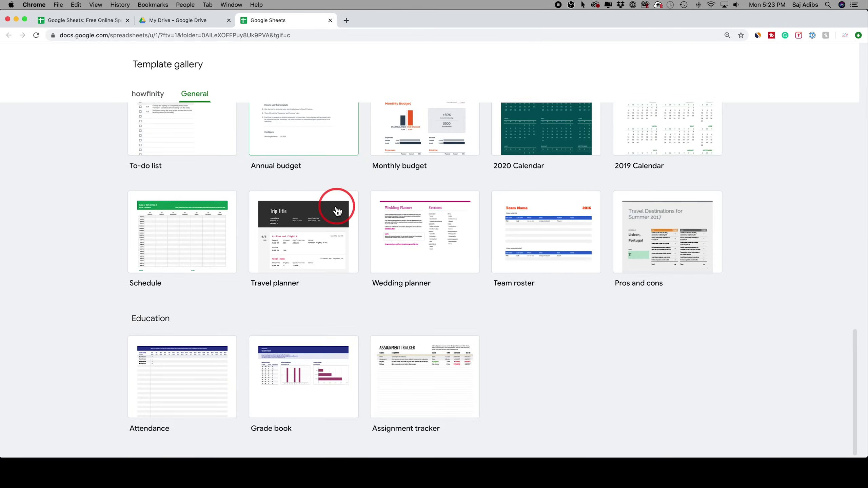
{"action": "scroll", "coordinate": [334, 209], "scroll_direction": "up", "scroll_amount": 3}
{"action": "scroll", "coordinate": [347, 236], "scroll_direction": "down", "scroll_amount": 2}
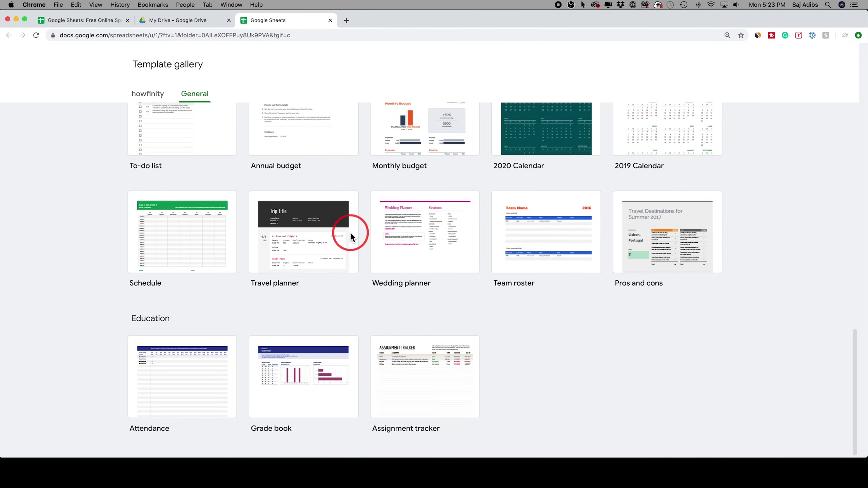
{"action": "scroll", "coordinate": [348, 231], "scroll_direction": "up", "scroll_amount": 7}
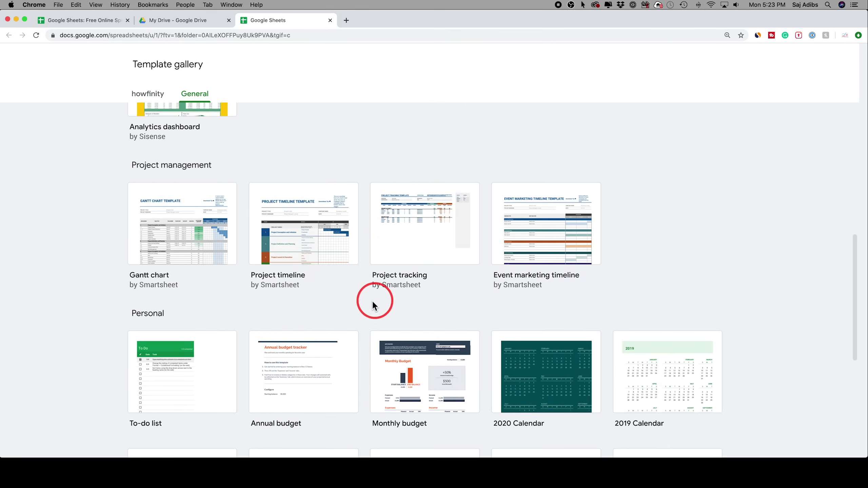
{"action": "scroll", "coordinate": [370, 273], "scroll_direction": "up", "scroll_amount": 3}
{"action": "scroll", "coordinate": [379, 224], "scroll_direction": "up", "scroll_amount": 7}
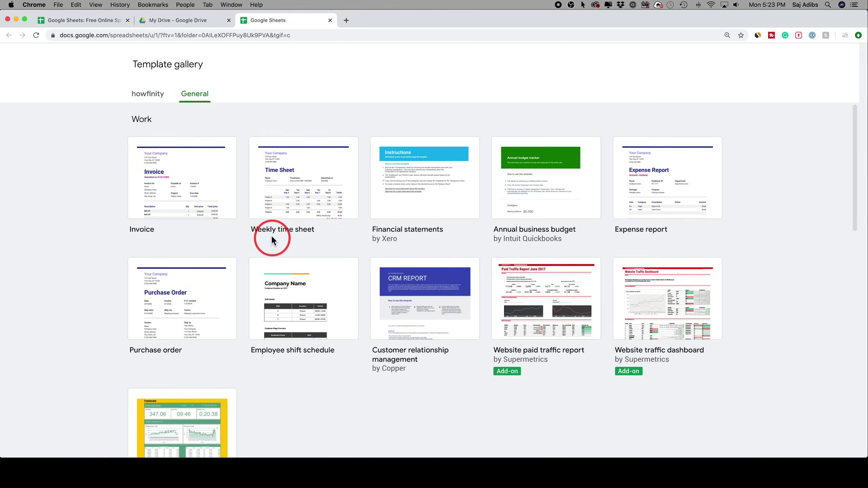
{"action": "left_click", "coordinate": [331, 20]}
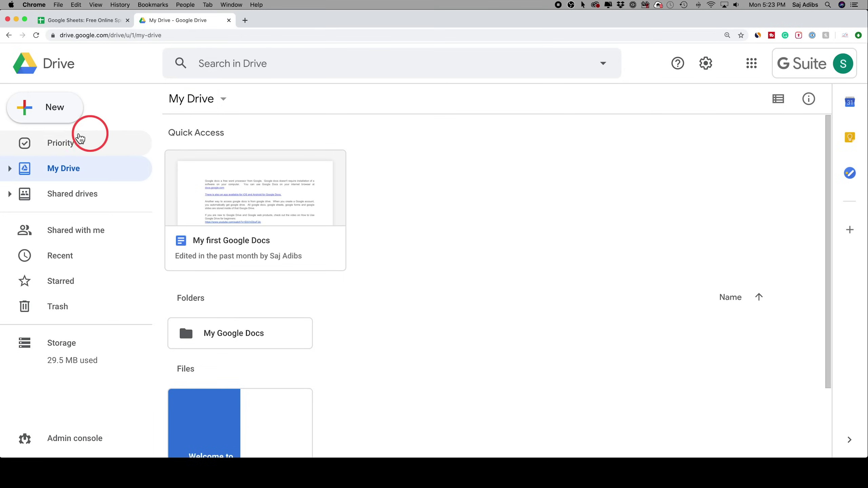
- Create a blank Google Sheets spreadsheet from Drive and title it Annual Budget
{"action": "left_click", "coordinate": [43, 114]}
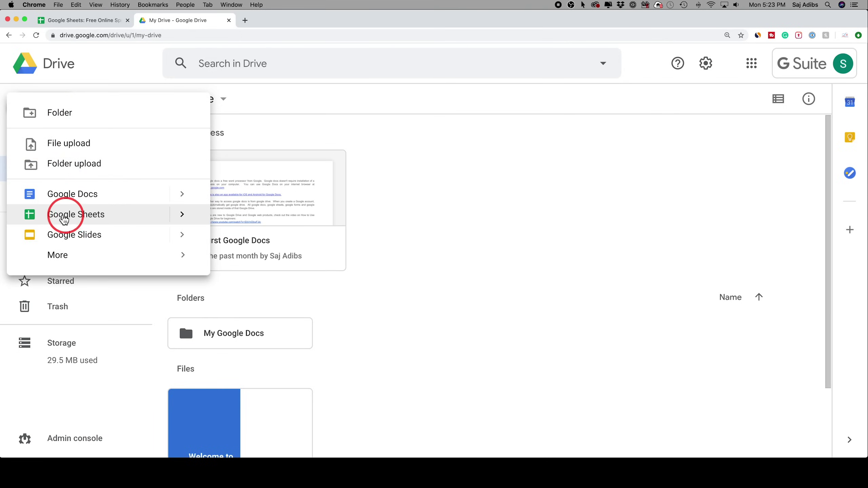
{"action": "left_click", "coordinate": [62, 216]}
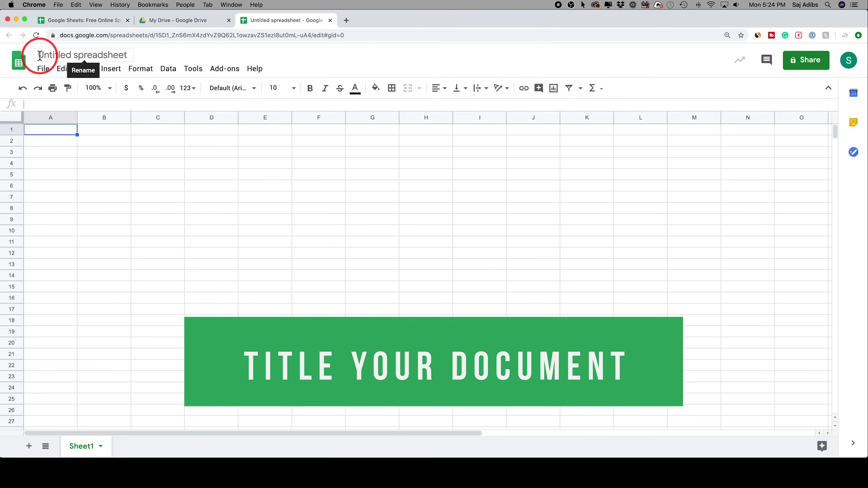
{"action": "left_click", "coordinate": [126, 55]}
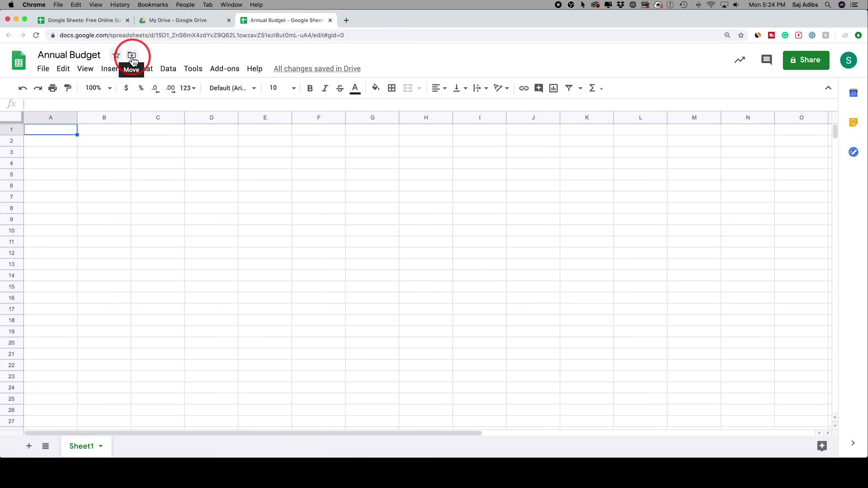
- Create a folder named Google Sheets in My Drive and move the Annual Budget spreadsheet into it
{"action": "left_click", "coordinate": [132, 56]}
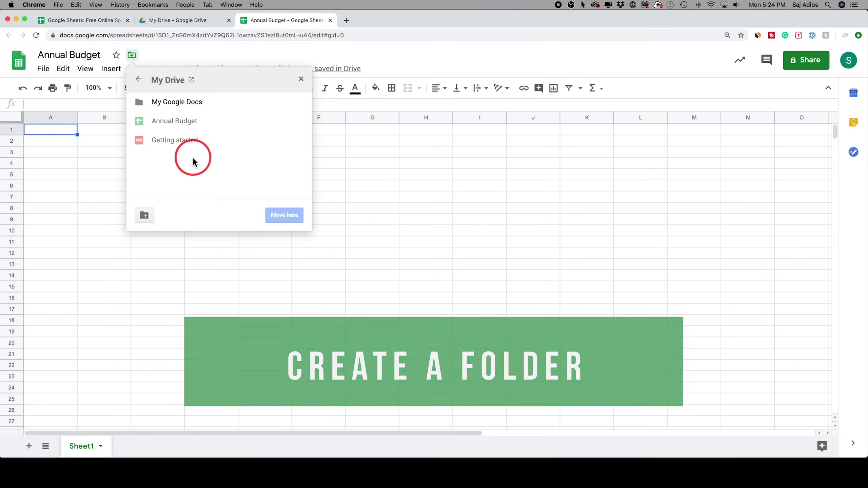
{"action": "left_click", "coordinate": [144, 214]}
{"action": "type", "text": "Google Sheets"}
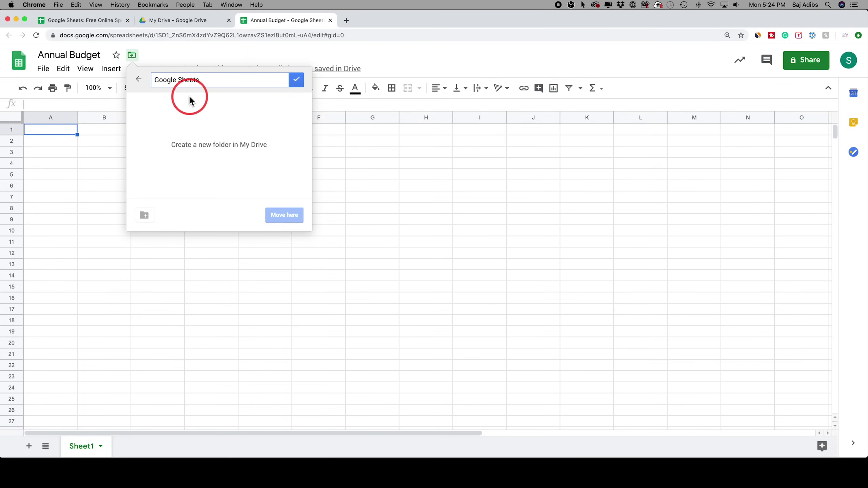
{"action": "left_click", "coordinate": [295, 81]}
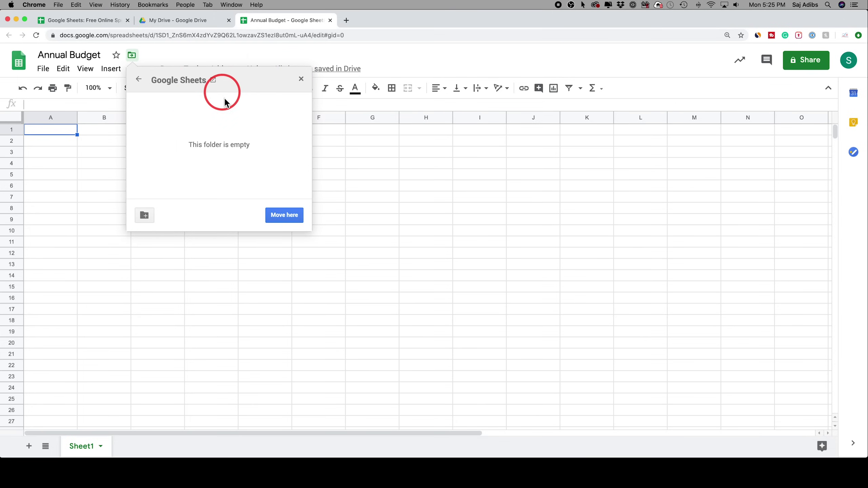
{"action": "left_click", "coordinate": [276, 218]}
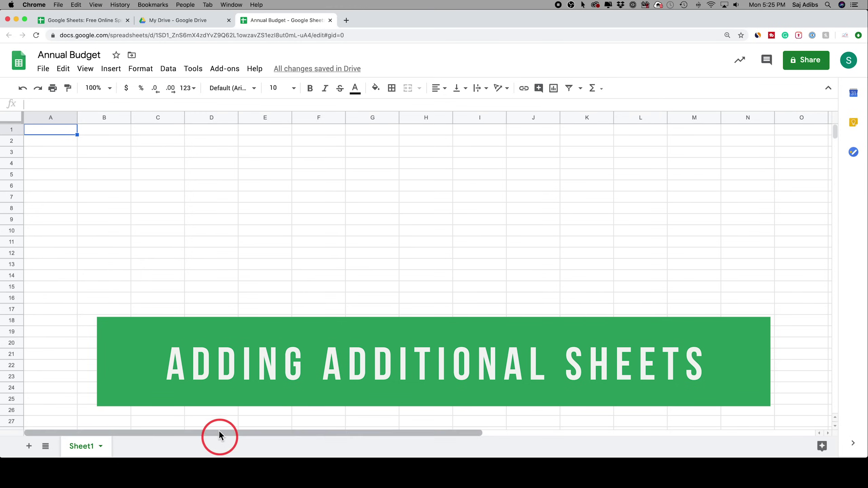
- Rename Sheet1 as Budget Summary
{"action": "left_click", "coordinate": [101, 447]}
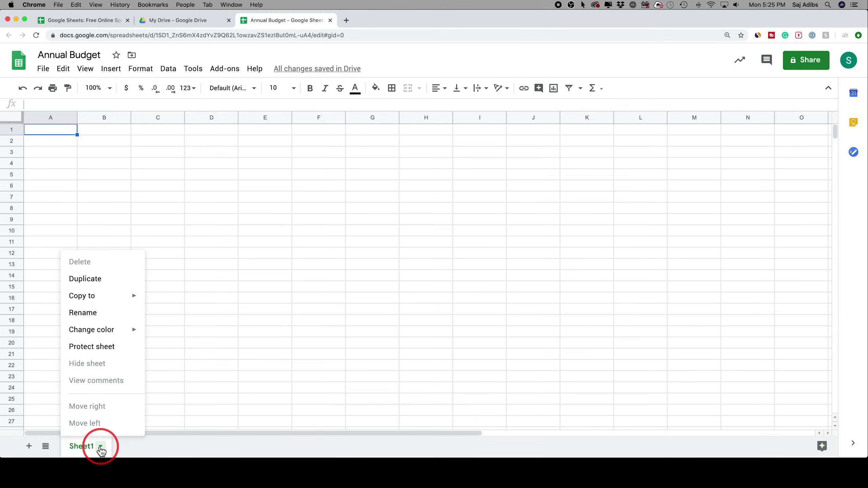
{"action": "left_click", "coordinate": [91, 313]}
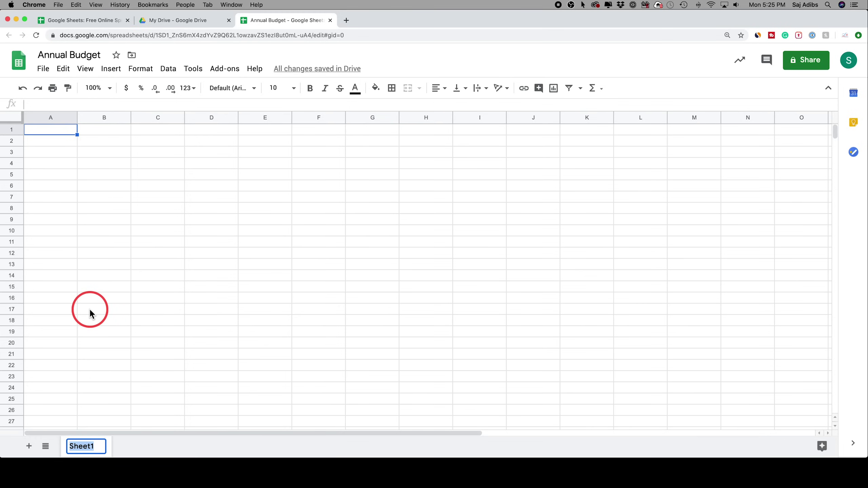
{"action": "type", "text": "Budget S"}
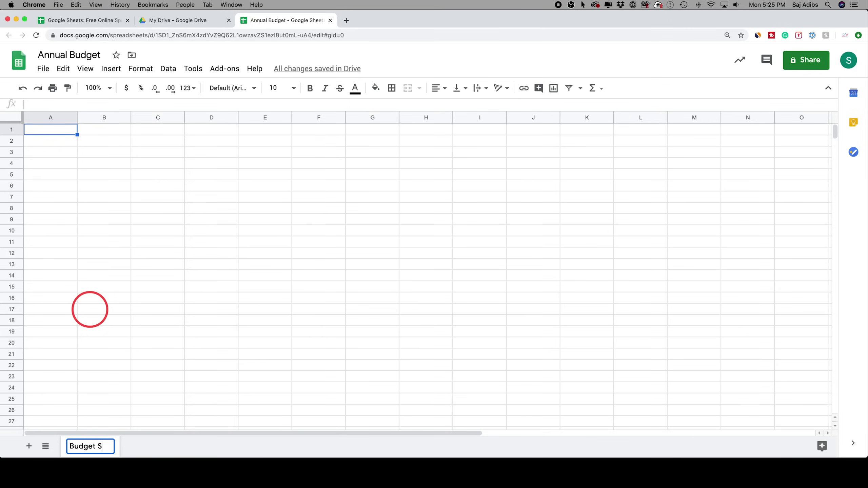
{"action": "type", "text": "umma"}
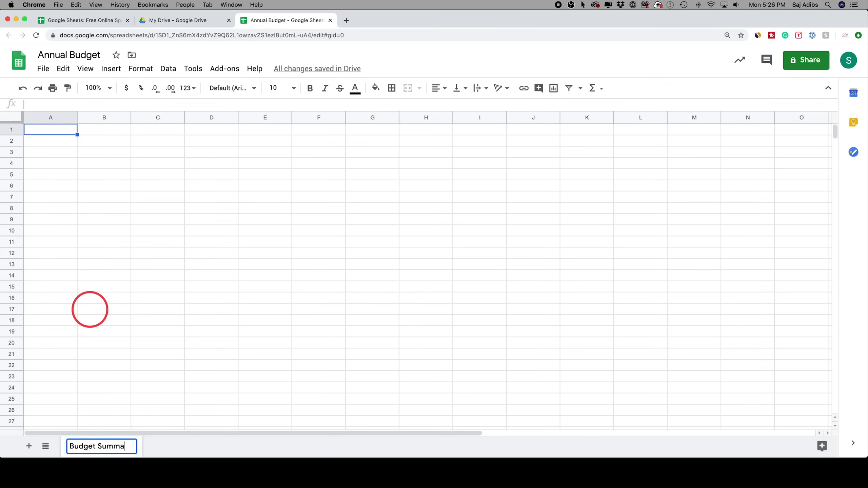
{"action": "type", "text": "ry"}
{"action": "key", "text": "Return"}
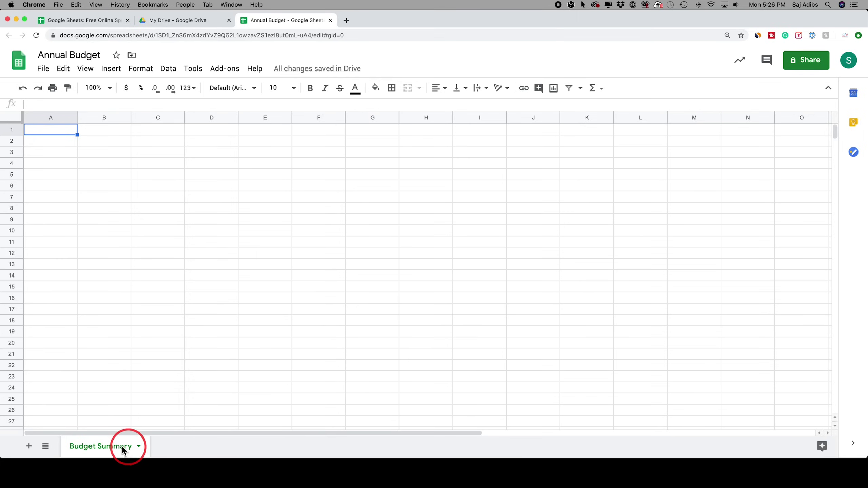
- Add a second sheet to the spreadsheet and name it January
{"action": "left_click", "coordinate": [30, 447]}
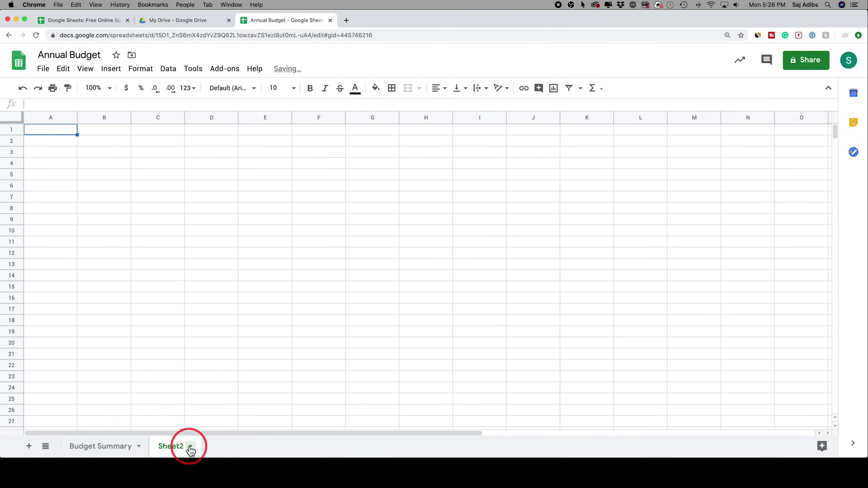
{"action": "left_click", "coordinate": [189, 448]}
{"action": "left_click", "coordinate": [190, 318]}
{"action": "type", "text": "January"}
{"action": "key", "text": "Return"}
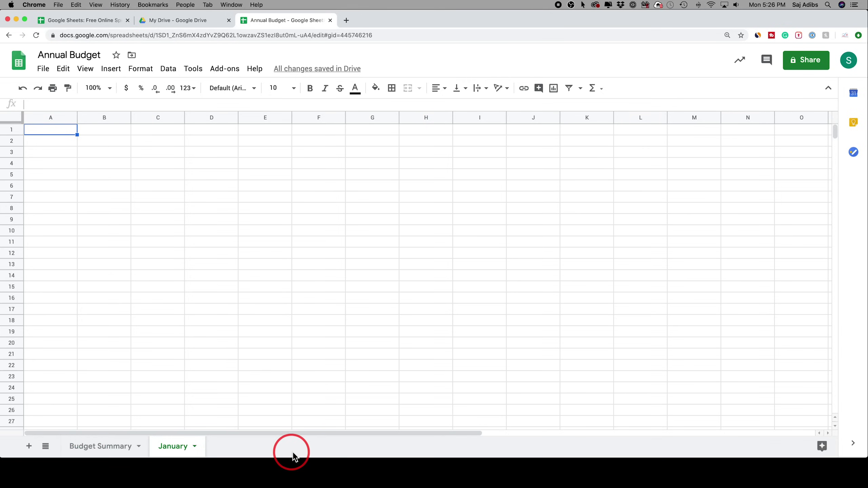
- Return to the Budget Summary sheet and highlight column A and row 1 in turn to examine columns and rows
{"action": "left_click", "coordinate": [96, 444]}
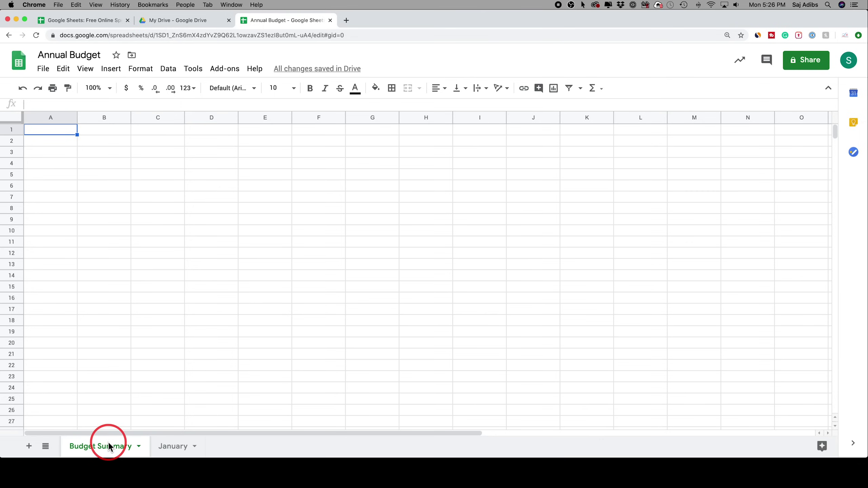
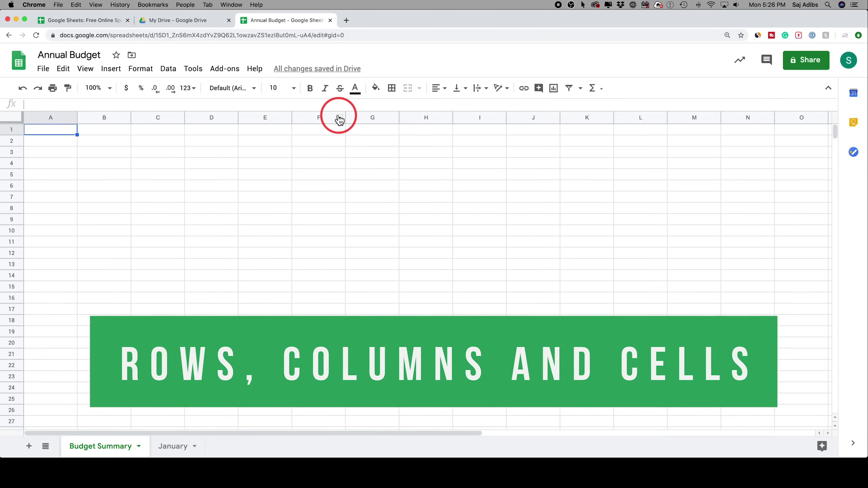
{"action": "left_click", "coordinate": [52, 118]}
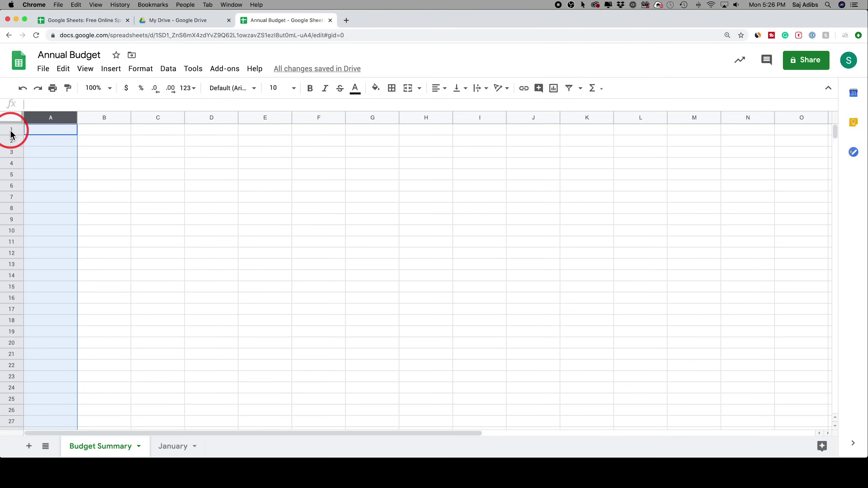
{"action": "scroll", "coordinate": [11, 256], "scroll_direction": "down", "scroll_amount": 20}
{"action": "scroll", "coordinate": [11, 256], "scroll_direction": "up", "scroll_amount": 20}
{"action": "left_click", "coordinate": [11, 129]}
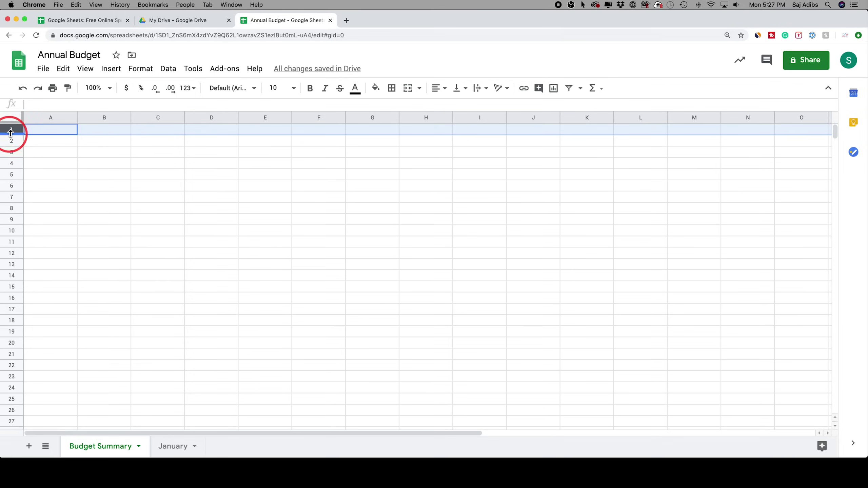
{"action": "left_click", "coordinate": [50, 120]}
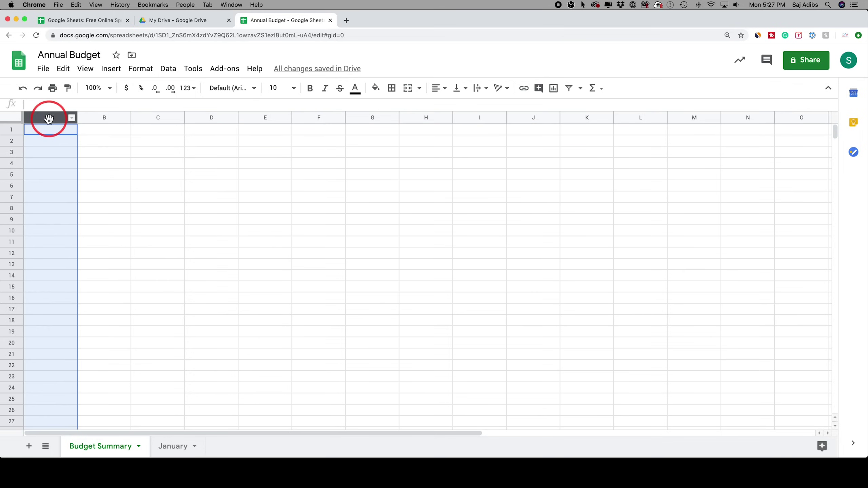
{"action": "left_click", "coordinate": [13, 129]}
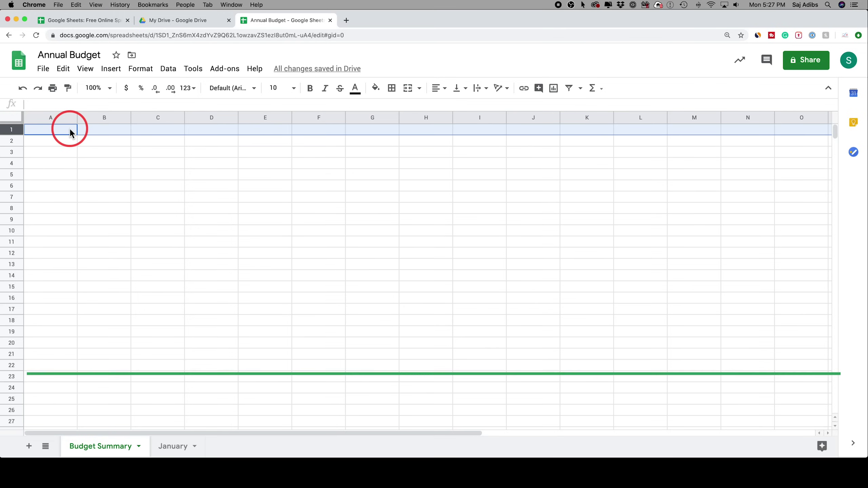
- Enter the text B9 in cell B9 of the Budget Summary sheet
{"action": "left_click", "coordinate": [104, 140]}
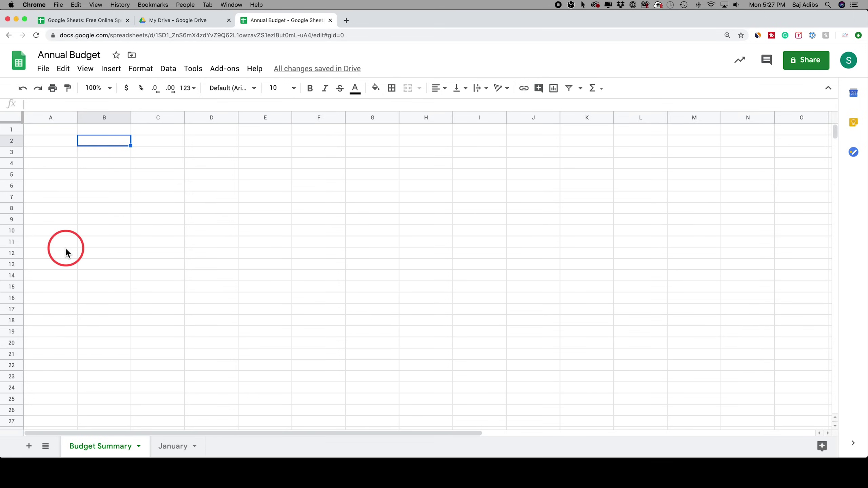
{"action": "left_click", "coordinate": [92, 224]}
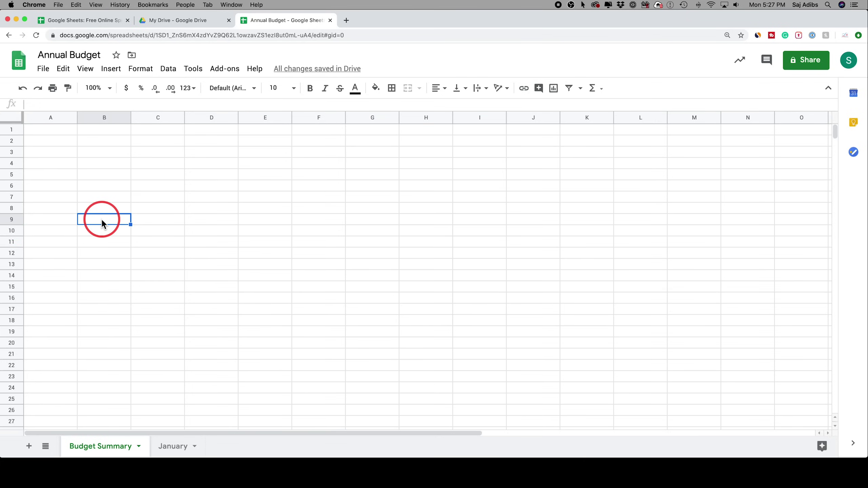
{"action": "type", "text": "B9"}
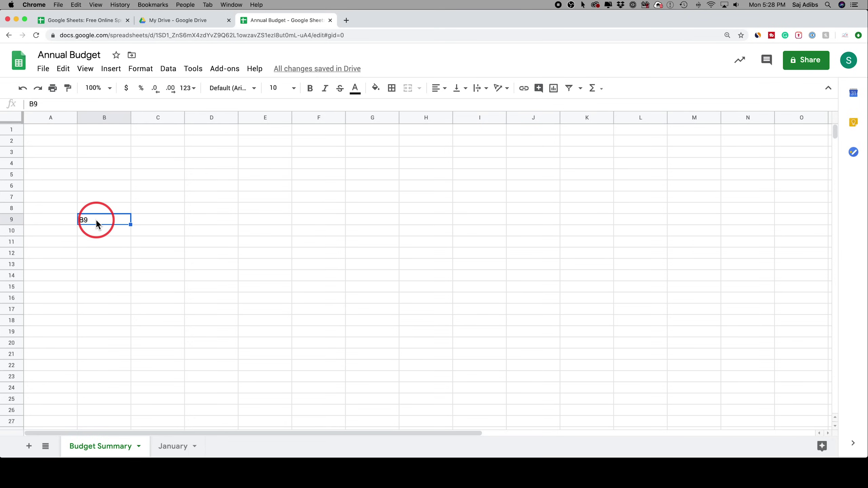
- Clear cell B9 and enter the title Budget in cell A1
{"action": "key", "text": "Delete"}
{"action": "left_click", "coordinate": [46, 131]}
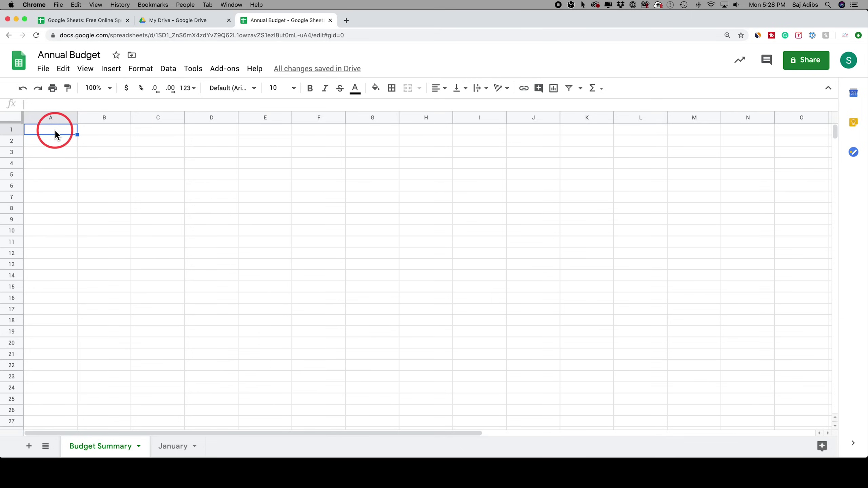
{"action": "type", "text": "Budget"}
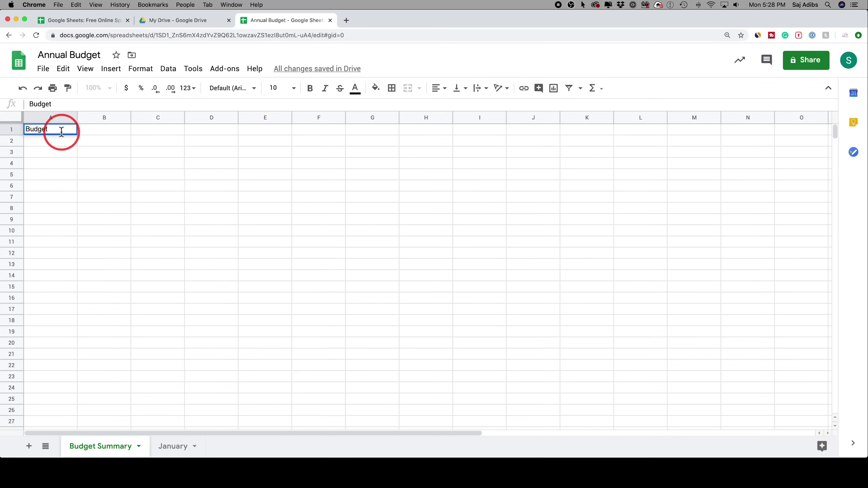
{"action": "key", "text": "Return"}
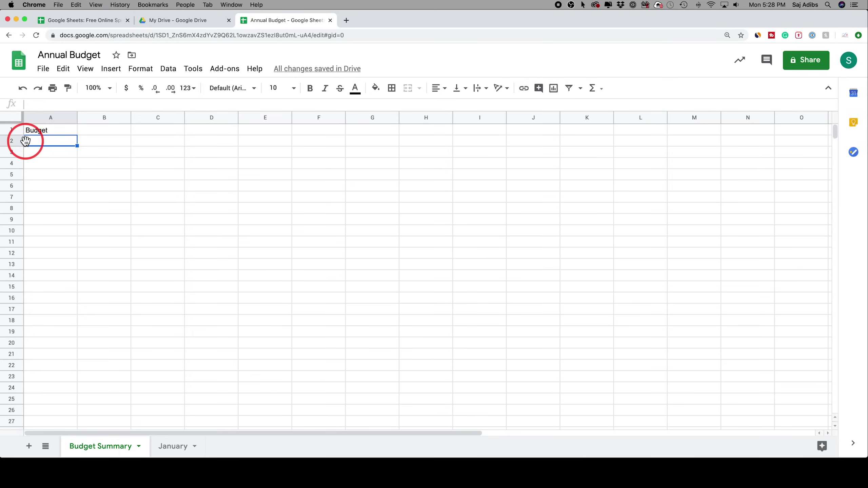
- Enter the headers Expenses, Monthly Cost and Yearly Cost in cells A2, B2 and C2
{"action": "left_click", "coordinate": [99, 142]}
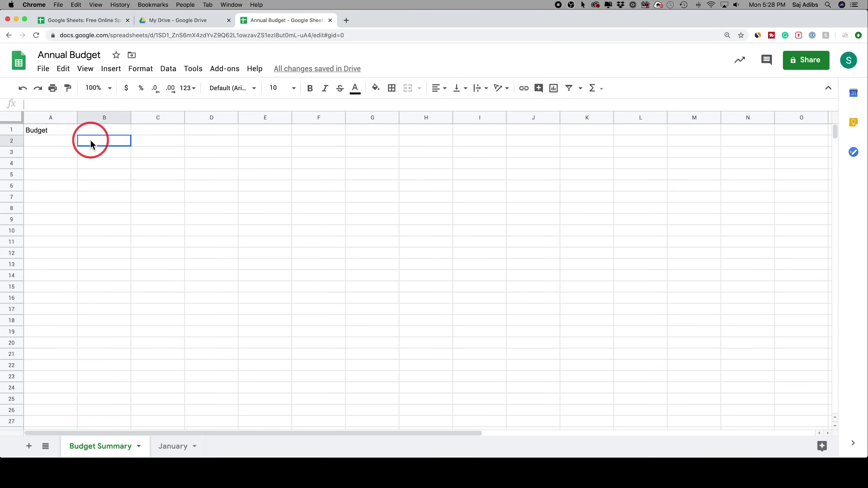
{"action": "left_click", "coordinate": [159, 143]}
{"action": "left_click", "coordinate": [214, 143]}
{"action": "left_click", "coordinate": [61, 148]}
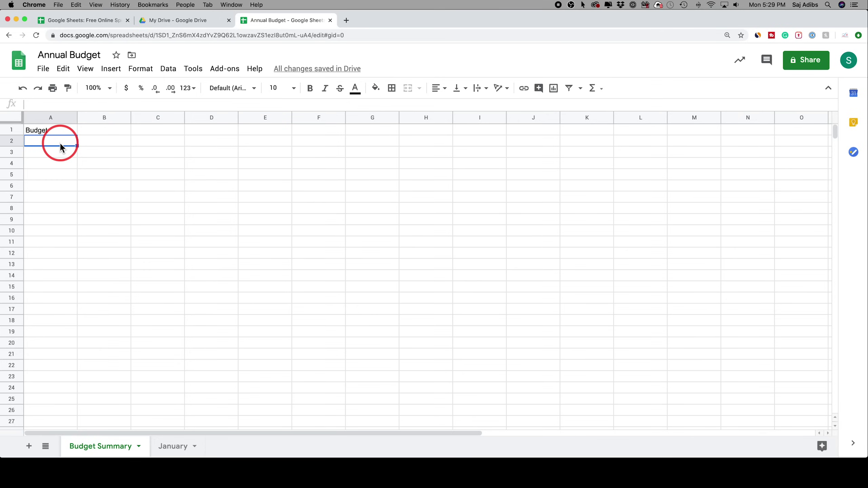
{"action": "type", "text": "Eppenses"}
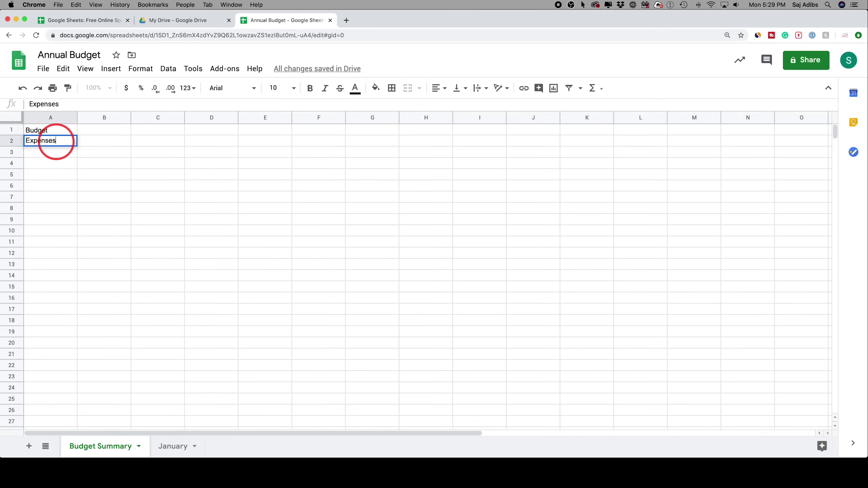
{"action": "key", "text": "Tab"}
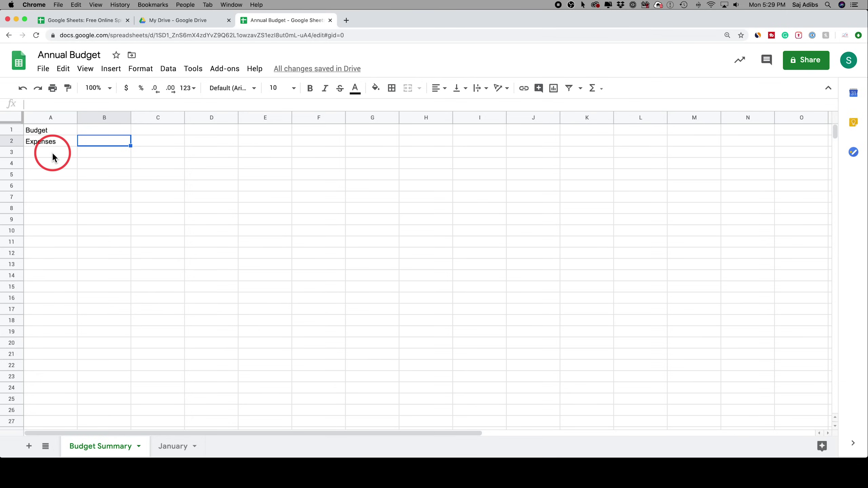
{"action": "type", "text": "Monthl"}
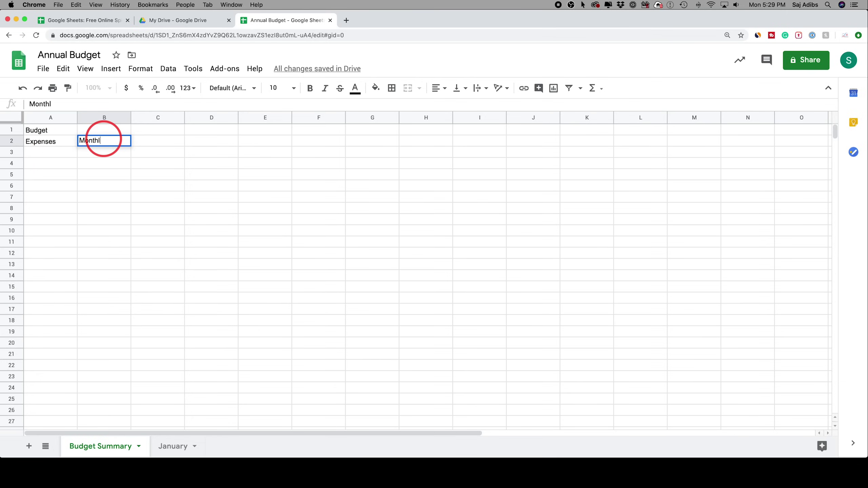
{"action": "type", "text": "y Cos"}
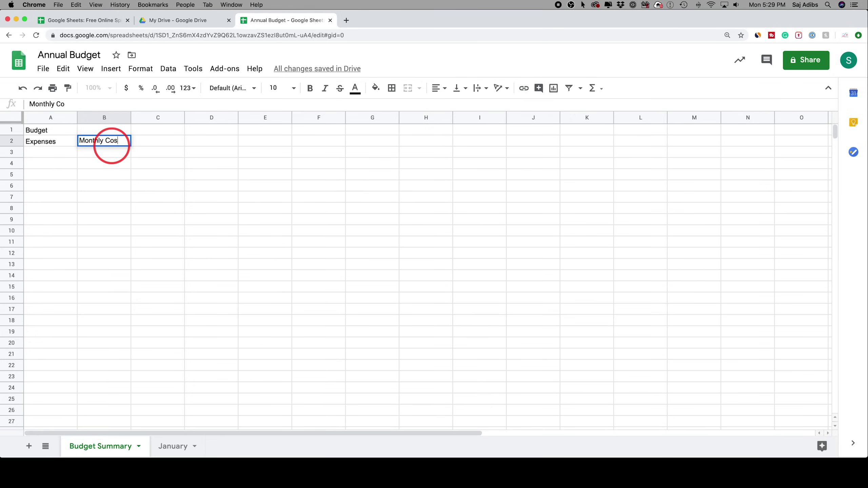
{"action": "key", "text": "Return"}
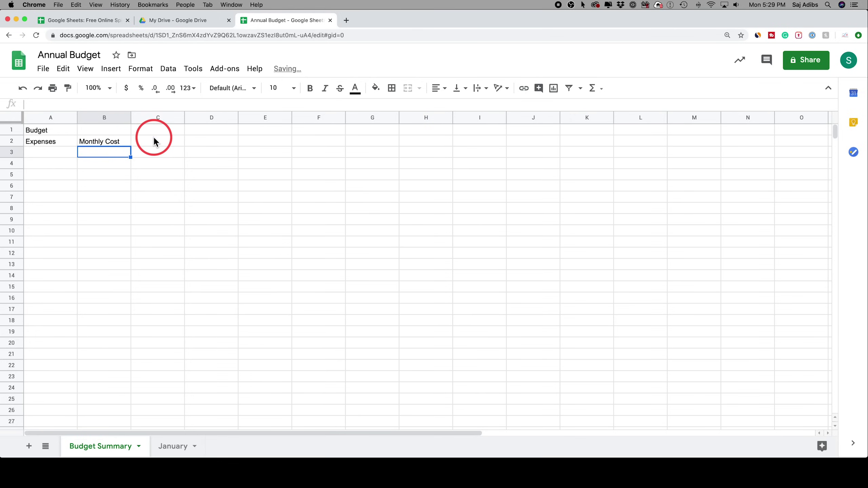
{"action": "left_click", "coordinate": [154, 140]}
{"action": "type", "text": "Yearly"}
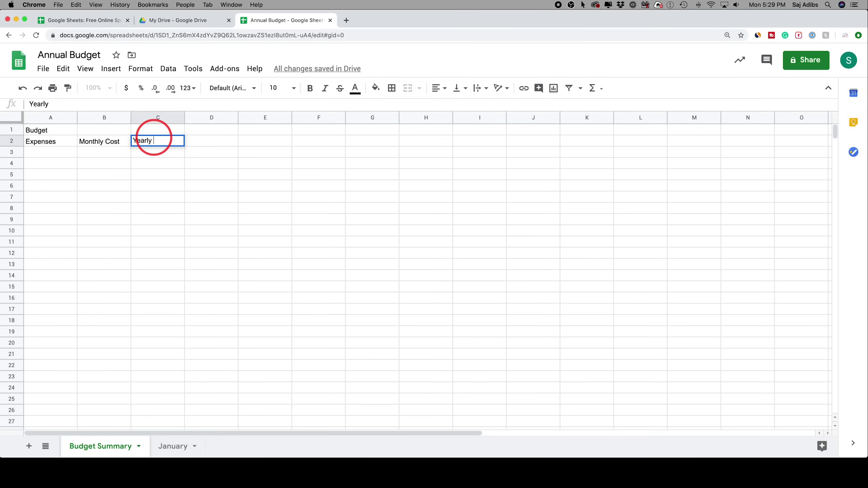
{"action": "key", "text": "Tab"}
{"action": "left_click", "coordinate": [169, 152]}
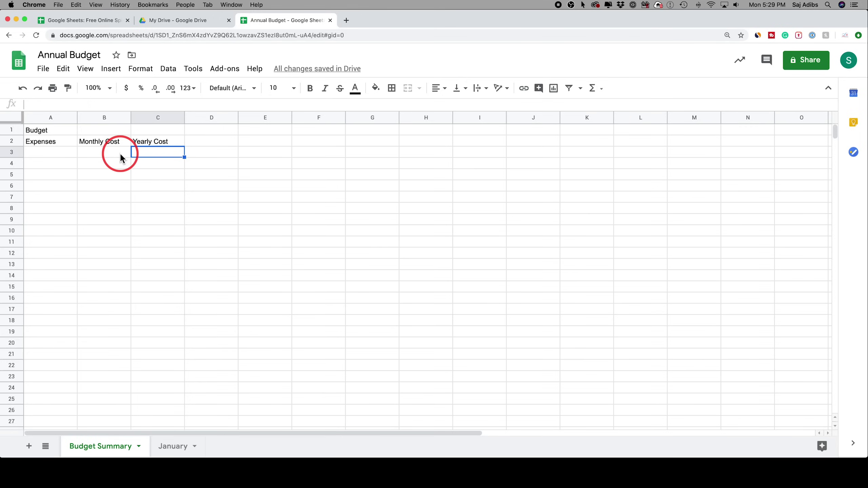
- Enter the sample text "this is a longer sentense" in cell D2
{"action": "left_click", "coordinate": [216, 145]}
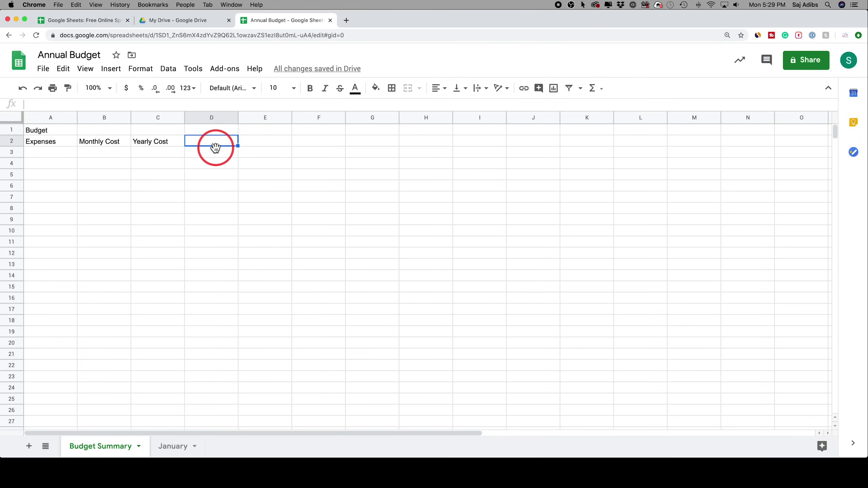
{"action": "type", "text": "this"}
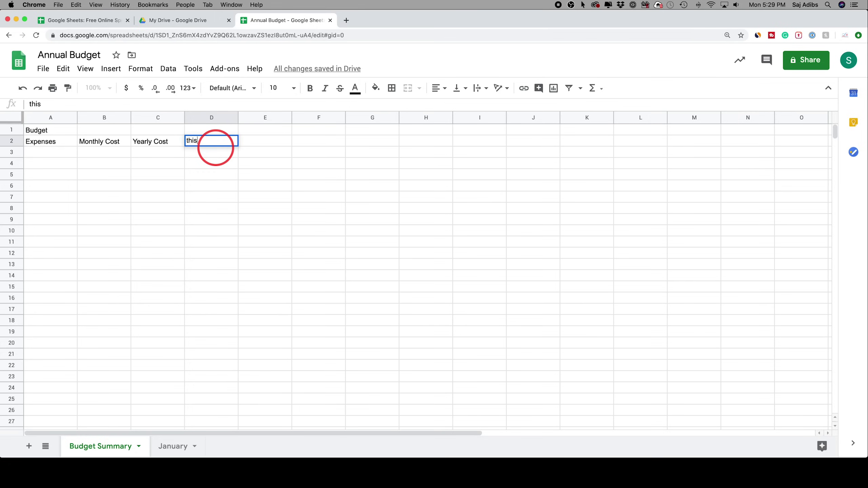
{"action": "type", "text": " is a longer sene"}
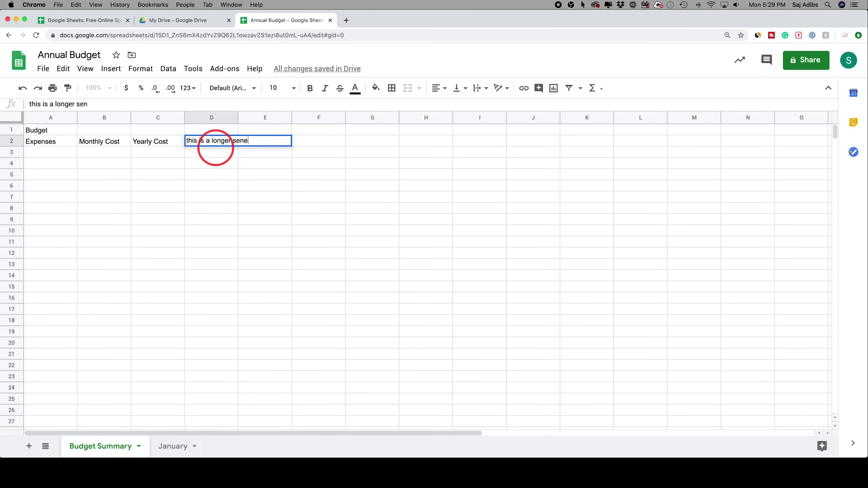
{"action": "type", "text": "t"}
{"action": "key", "text": "BackSpace"}
{"action": "key", "text": "BackSpace"}
{"action": "type", "text": "tense"}
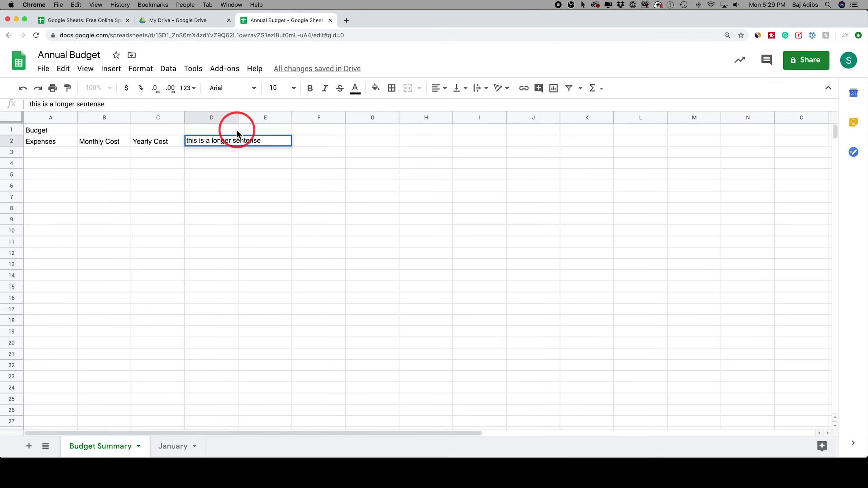
{"action": "left_click", "coordinate": [251, 151]}
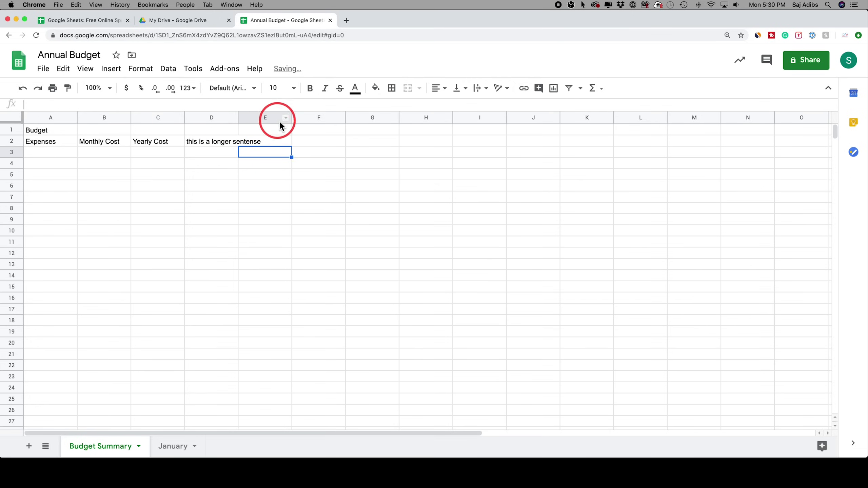
- Enter the filler text sjaflaksjdf in cell E2, beside the long sentence
{"action": "left_click", "coordinate": [267, 143]}
{"action": "type", "text": "sjaflaksjdf"}
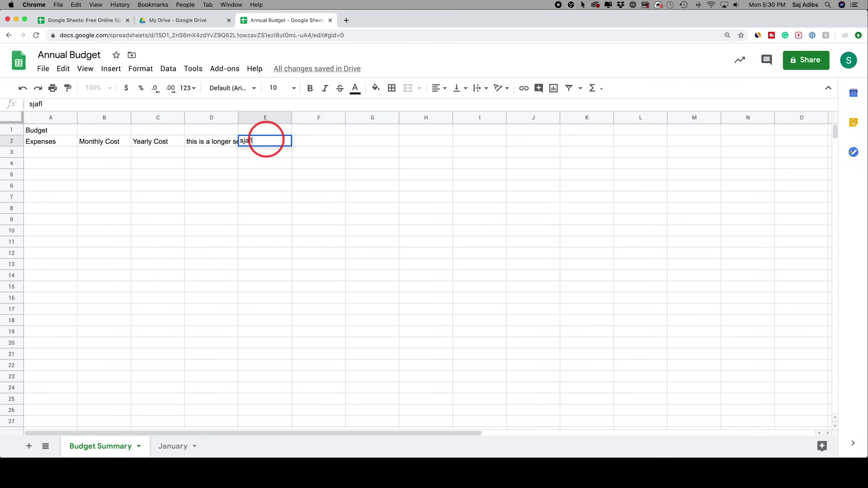
{"action": "left_click", "coordinate": [252, 151]}
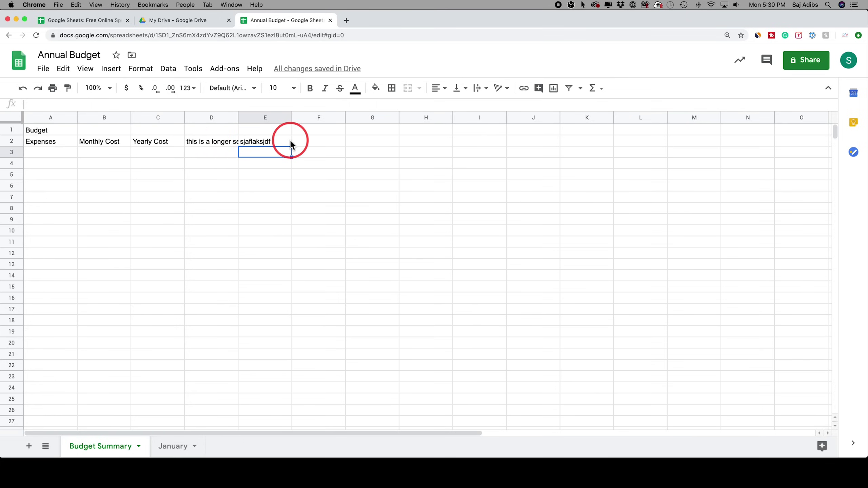
- Compare cells D2 and E2 and view the full content of D2 in the formula bar
{"action": "left_click", "coordinate": [221, 144]}
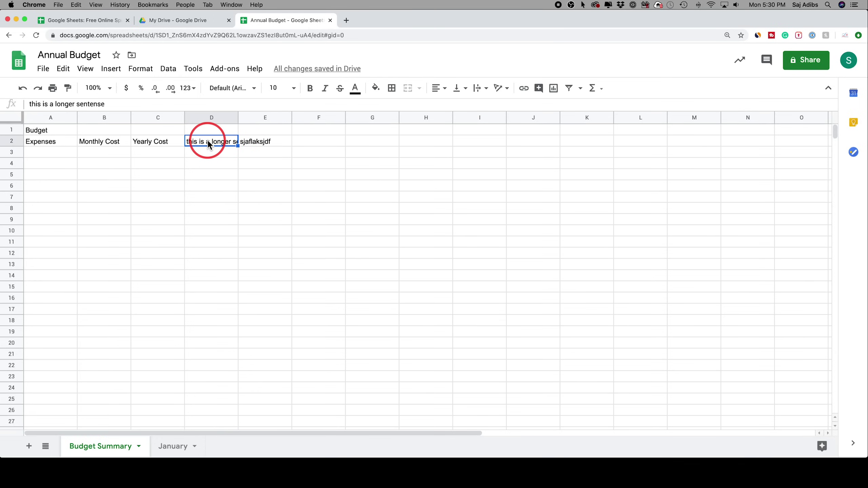
{"action": "left_click", "coordinate": [253, 143]}
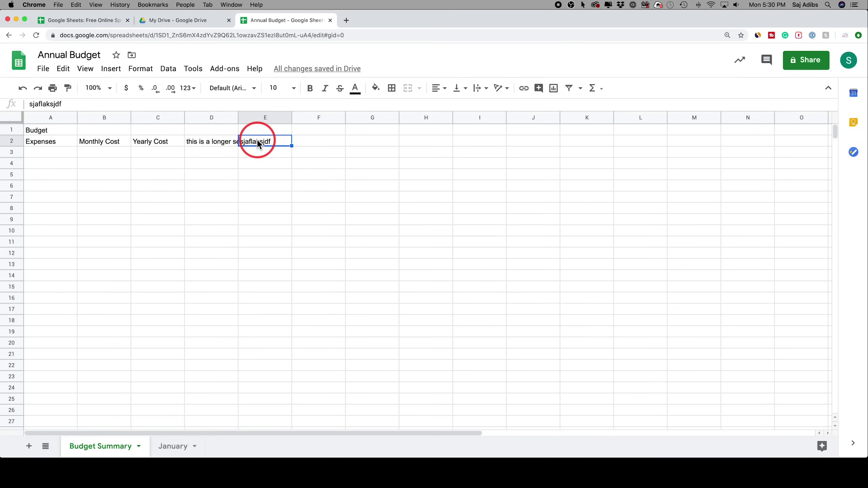
{"action": "left_click", "coordinate": [228, 143]}
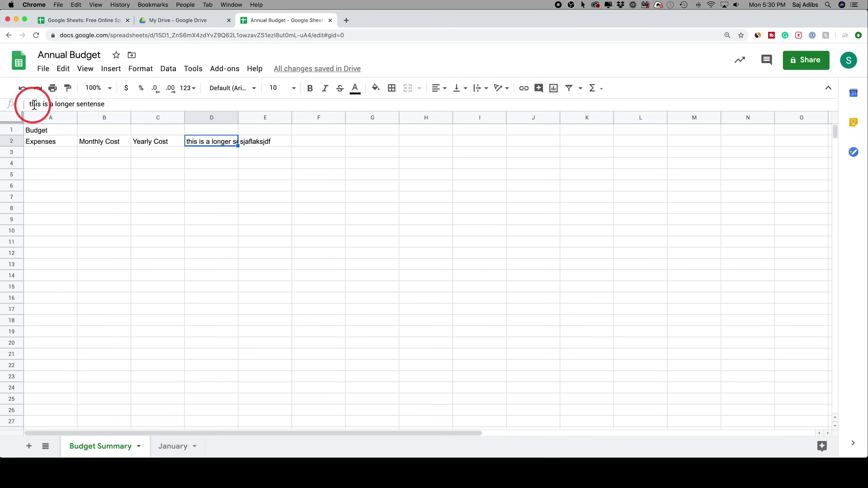
{"action": "left_click", "coordinate": [132, 103]}
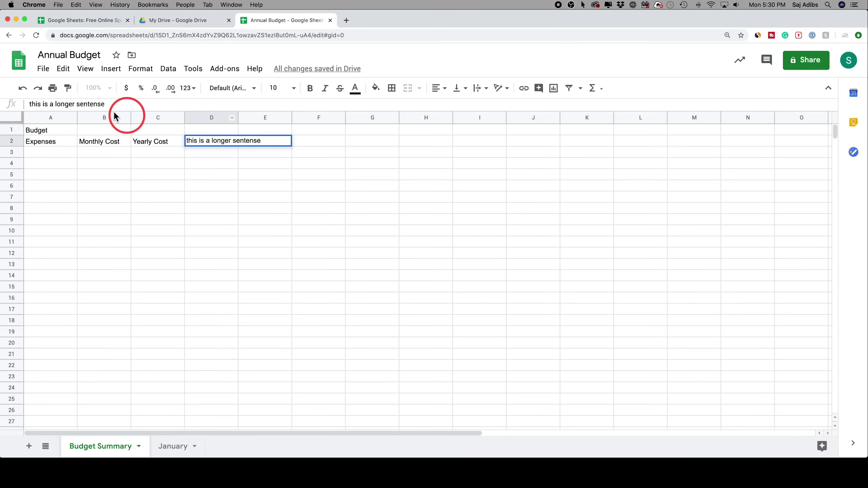
{"action": "left_click", "coordinate": [214, 148]}
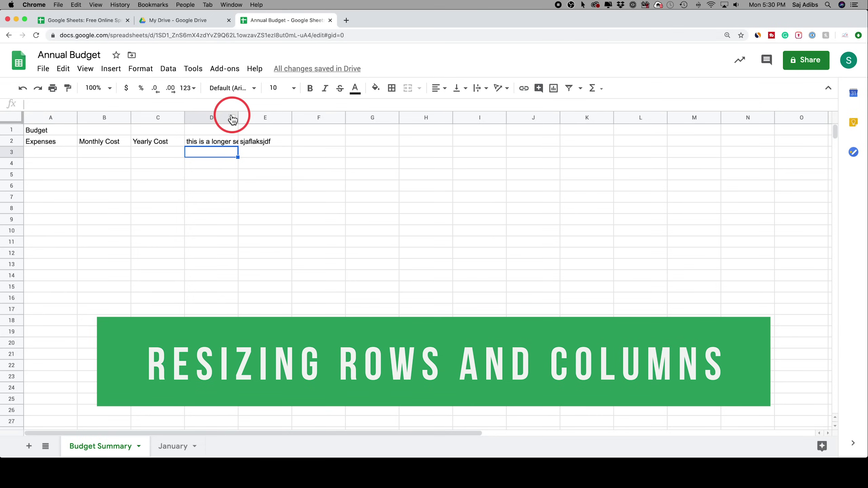
- Increase the height of row 2 and resize column D to fit its text
{"action": "left_click_drag", "start_coordinate": [237, 114], "coordinate": [296, 116]}
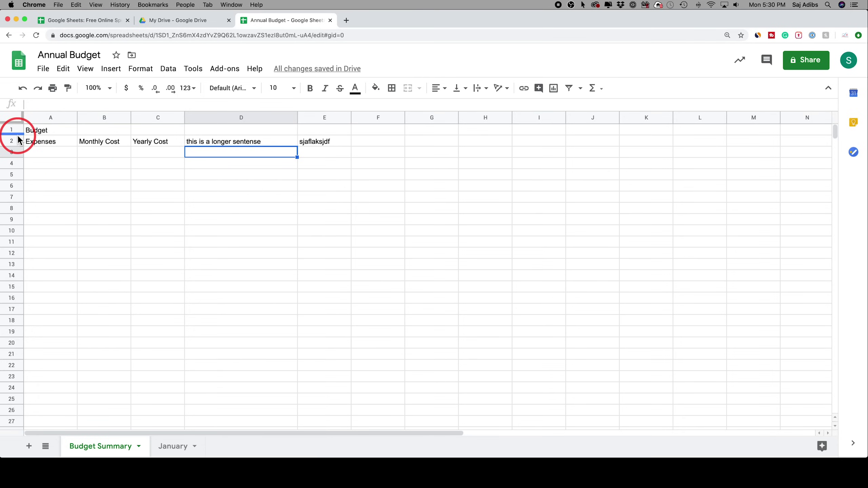
{"action": "left_click_drag", "start_coordinate": [15, 147], "coordinate": [15, 164]}
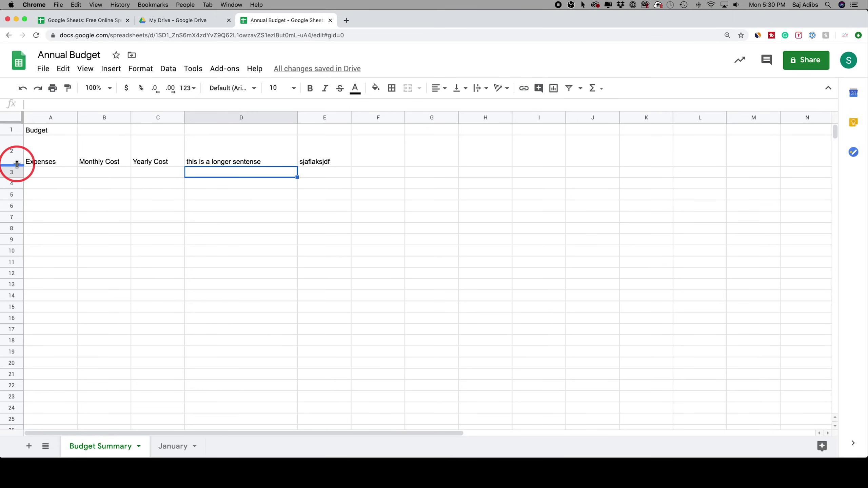
{"action": "double_click", "coordinate": [296, 118]}
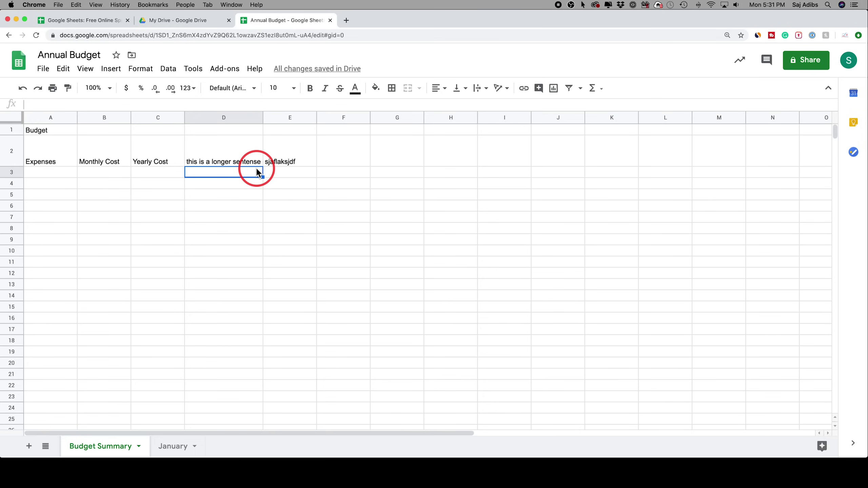
- Add the expense Rent in cell A3 with a monthly cost of 1500 in cell B3
{"action": "left_click", "coordinate": [45, 176]}
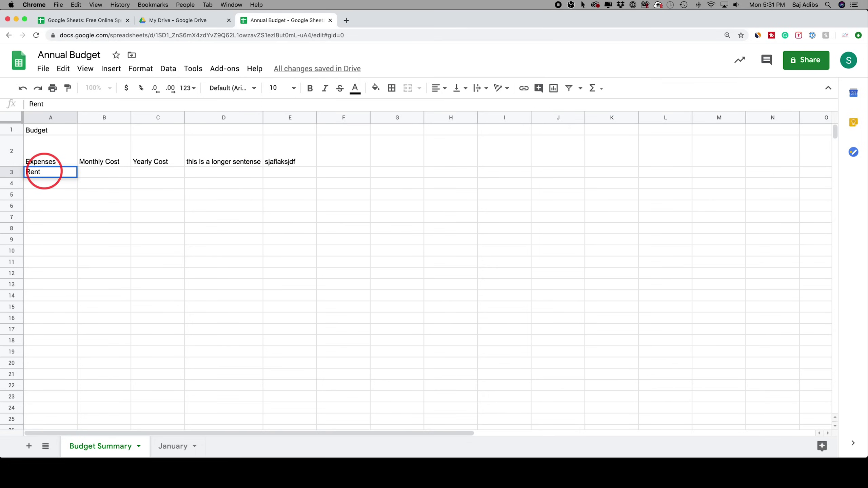
{"action": "key", "text": "Tab"}
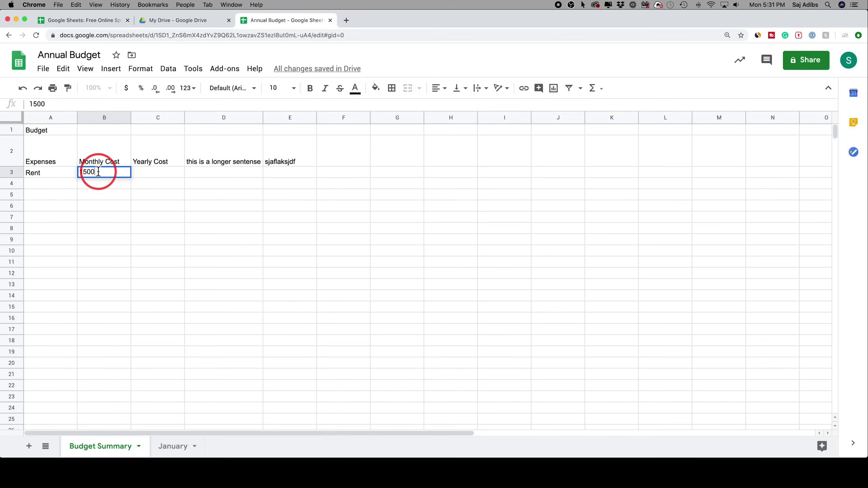
{"action": "key", "text": "Tab"}
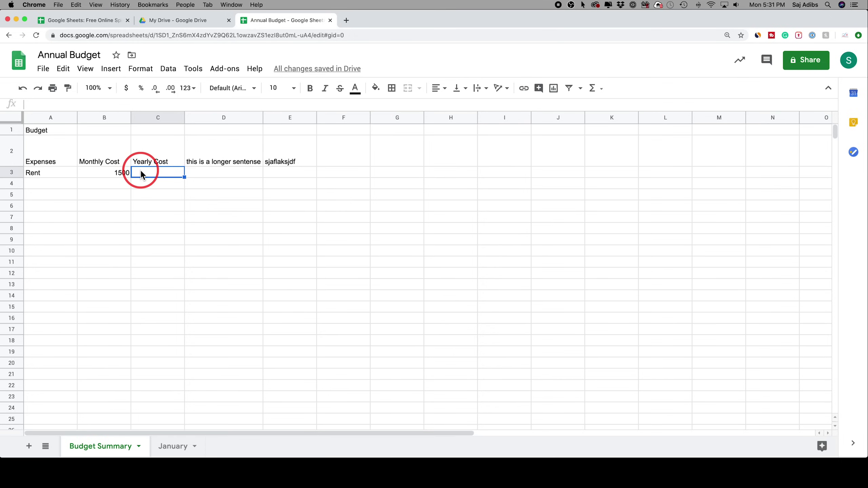
{"action": "left_click", "coordinate": [119, 176]}
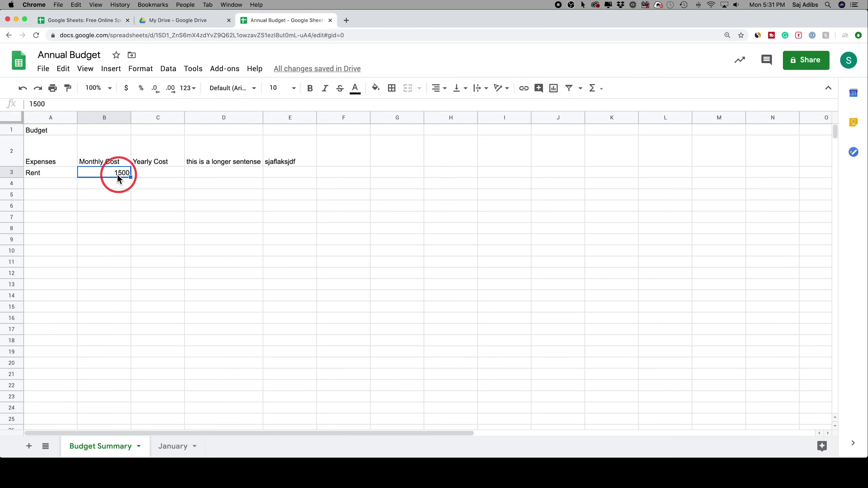
{"action": "left_click", "coordinate": [157, 176]}
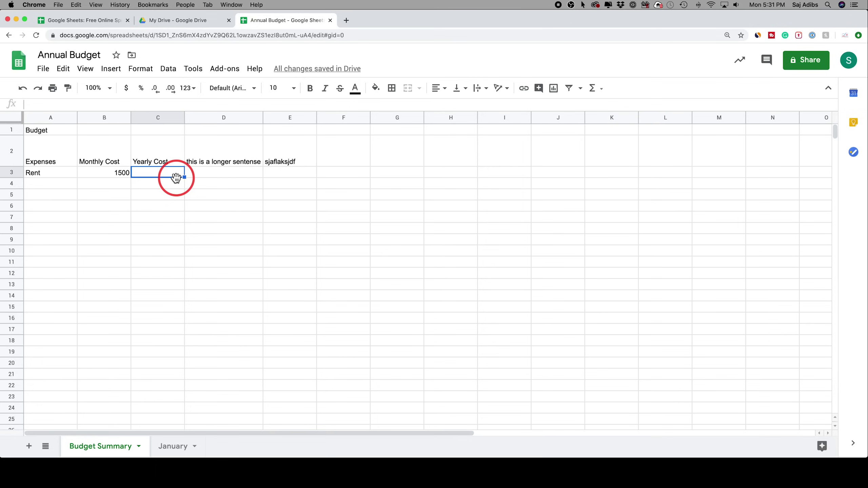
- Delete the sample text from cells D2 and E2, and select cell A4 for the next expense
{"action": "left_click", "coordinate": [209, 163]}
{"action": "key", "text": "Delete"}
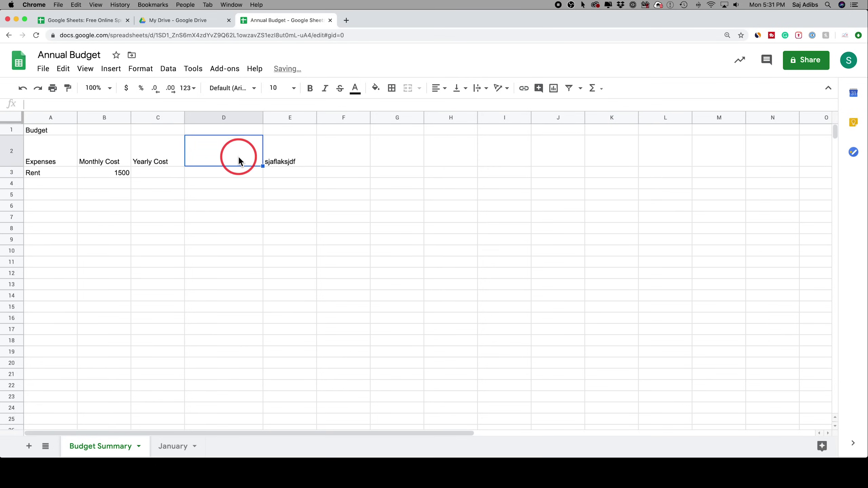
{"action": "left_click", "coordinate": [273, 160]}
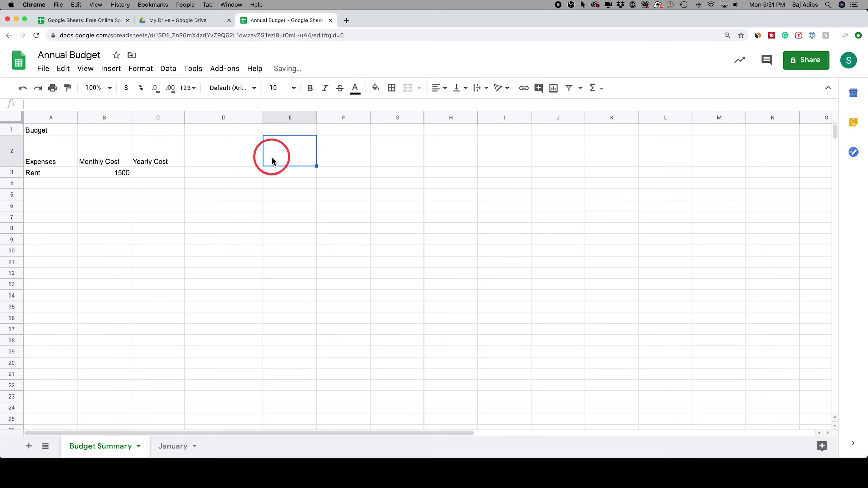
{"action": "left_click", "coordinate": [102, 172]}
{"action": "left_click", "coordinate": [38, 185]}
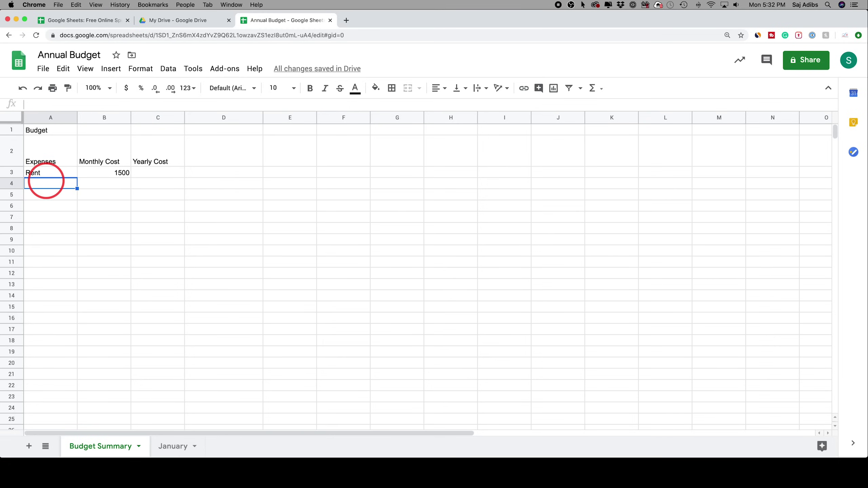
- Add the expense Gym membership in cell A4 below Rent
{"action": "type", "text": "Gym membership"}
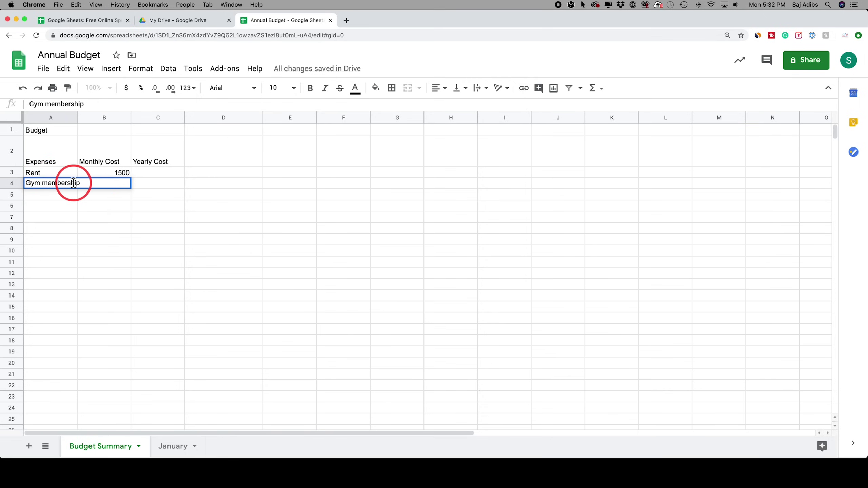
{"action": "left_click", "coordinate": [51, 194]}
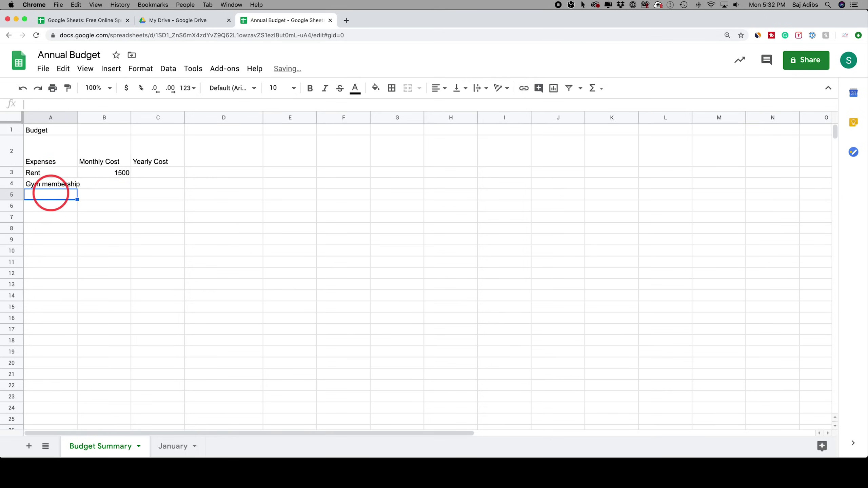
{"action": "left_click", "coordinate": [44, 184]}
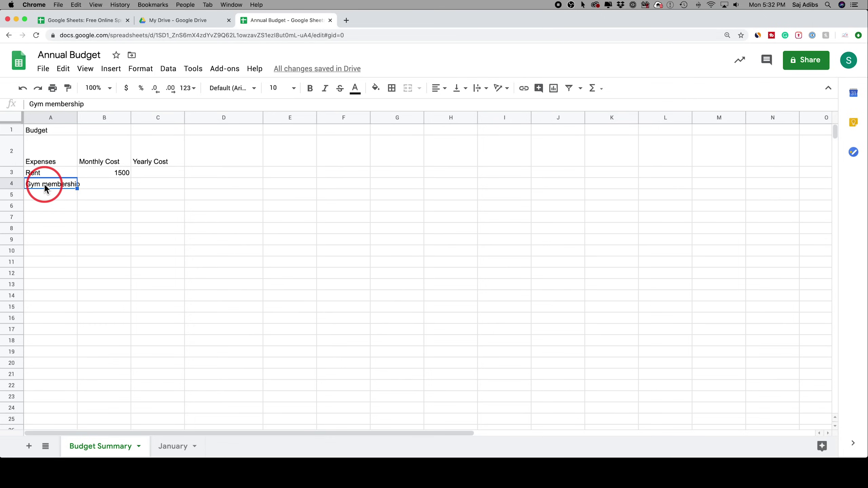
- Move the cell selection across row 4 from B4 to E4 and on to cell A5
{"action": "left_click", "coordinate": [86, 185]}
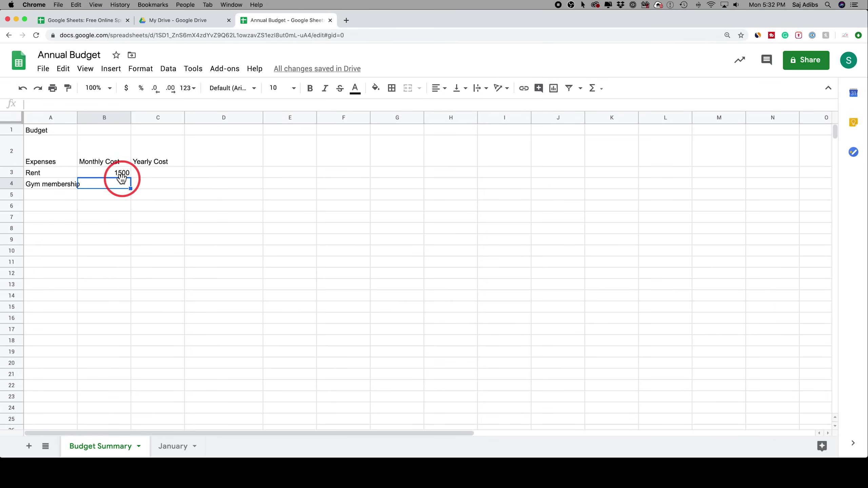
{"action": "key", "text": "Right"}
{"action": "key", "text": "Right"}
{"action": "key", "text": "Right"}
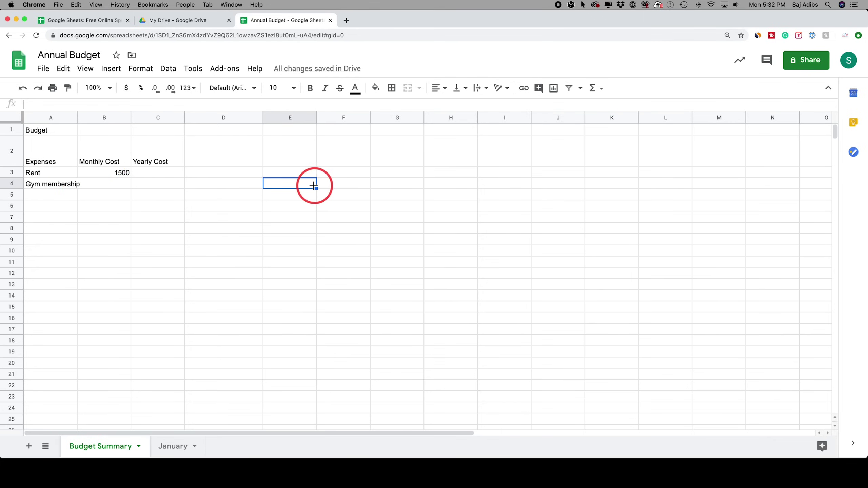
{"action": "key", "text": "Return"}
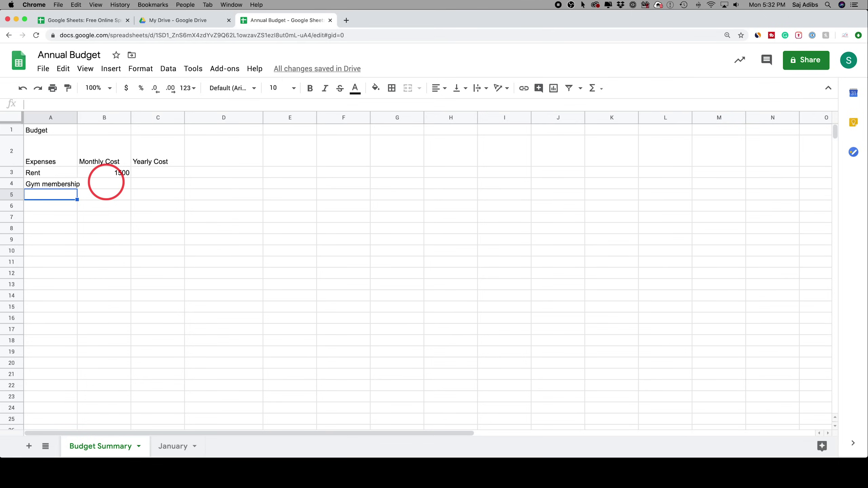
{"action": "key", "text": "Return"}
{"action": "key", "text": "Return"}
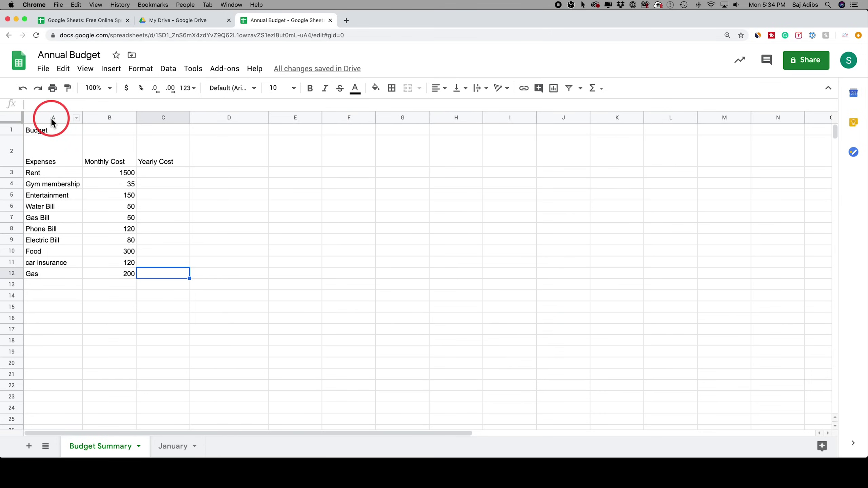
- Make the Budget title in cell A1 bold and set its font size to 18
{"action": "left_click", "coordinate": [35, 133]}
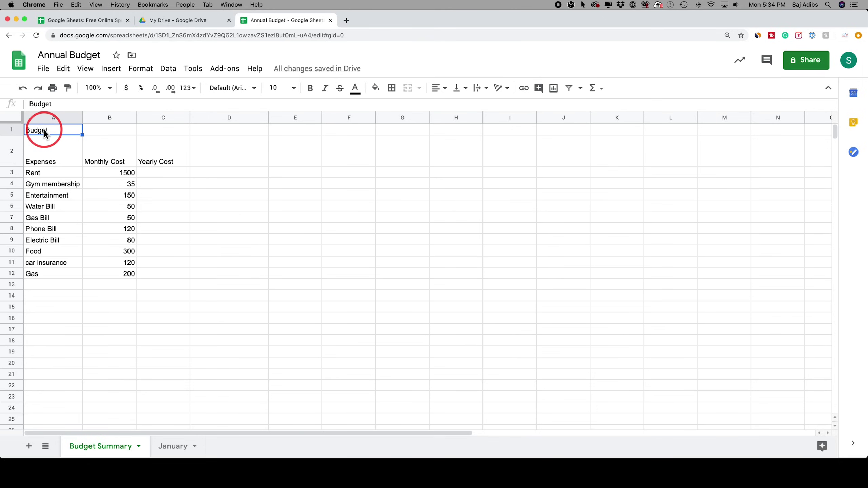
{"action": "left_click", "coordinate": [310, 89]}
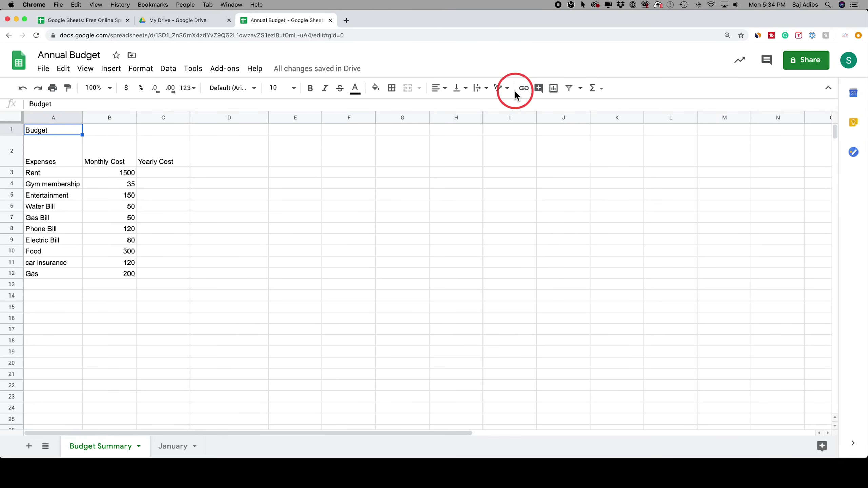
{"action": "key", "text": "super+plus"}
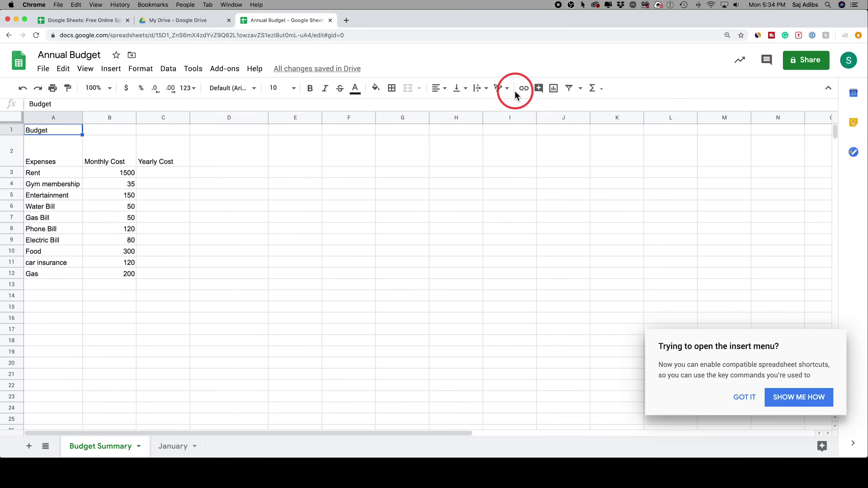
{"action": "key", "text": "super+equal"}
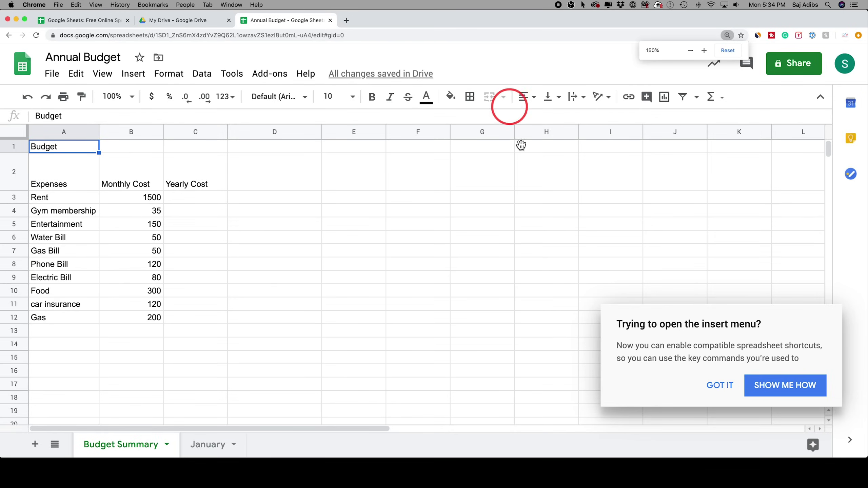
{"action": "left_click", "coordinate": [373, 102]}
{"action": "left_click", "coordinate": [352, 96]}
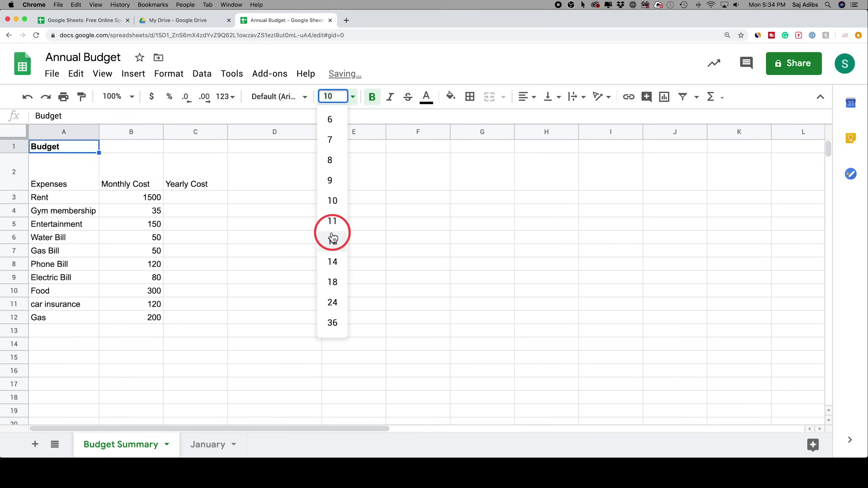
{"action": "left_click", "coordinate": [333, 281]}
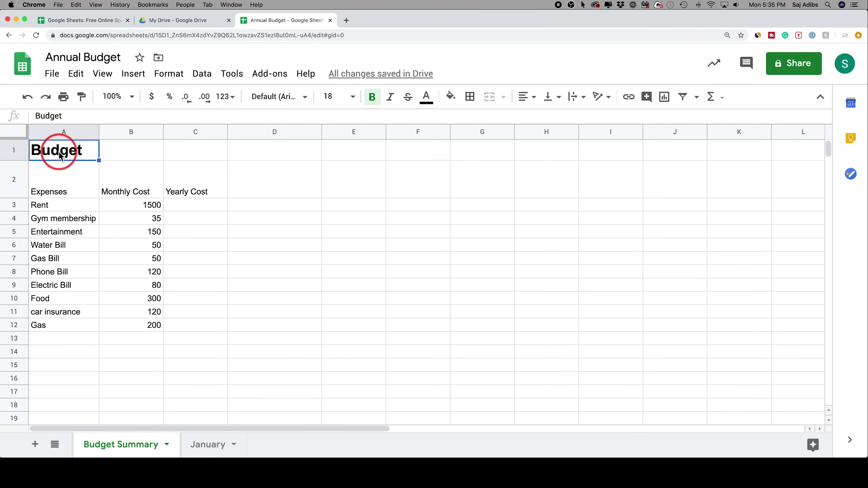
- Merge cells A1 to C1 into a single title cell for Budget
{"action": "left_click_drag", "start_coordinate": [33, 151], "coordinate": [188, 157]}
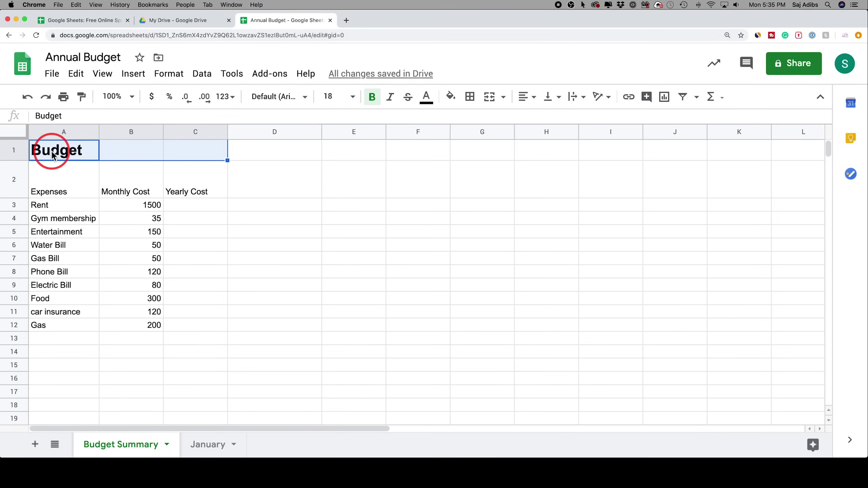
{"action": "left_click_drag", "start_coordinate": [53, 156], "coordinate": [197, 156]}
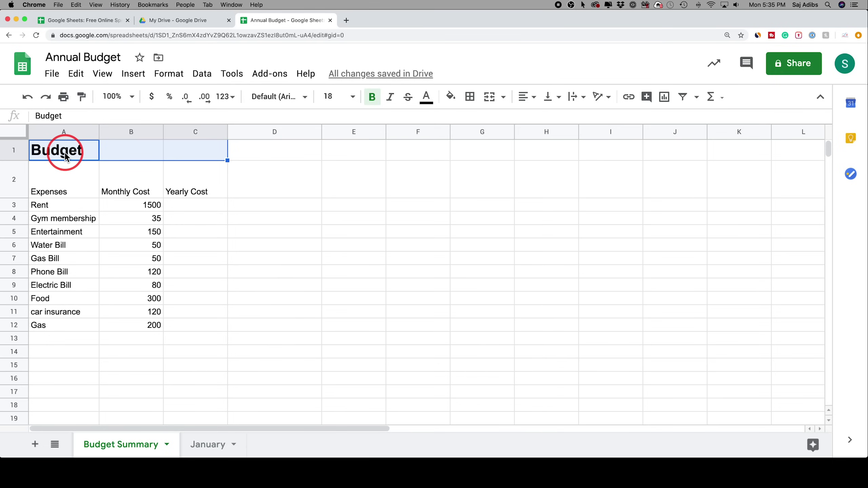
{"action": "left_click", "coordinate": [503, 98]}
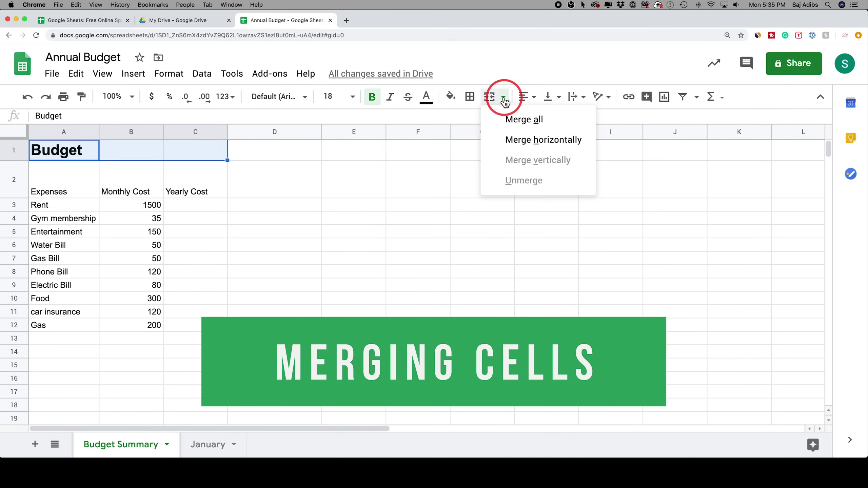
{"action": "left_click", "coordinate": [534, 126]}
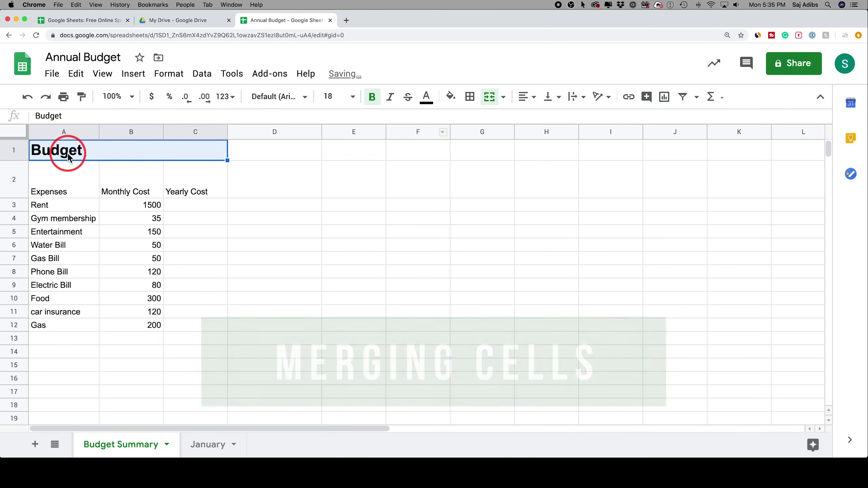
{"action": "left_click", "coordinate": [88, 174]}
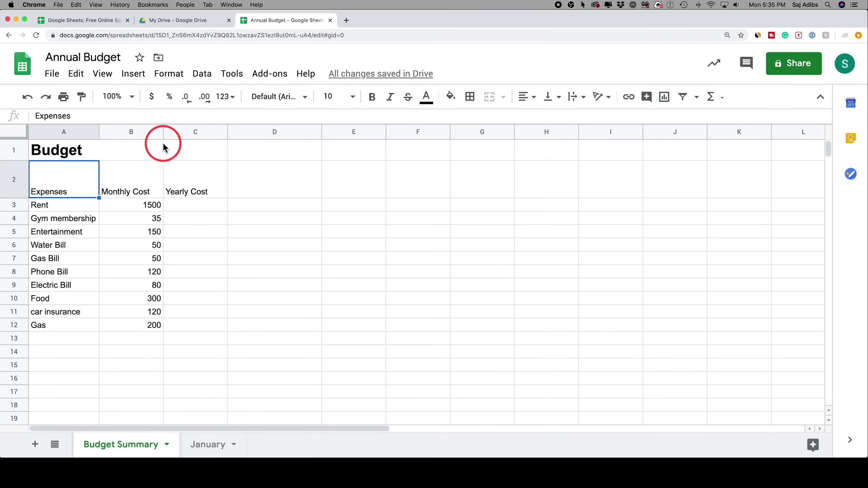
- Center the Budget title horizontally in the merged cell
{"action": "left_click", "coordinate": [70, 154]}
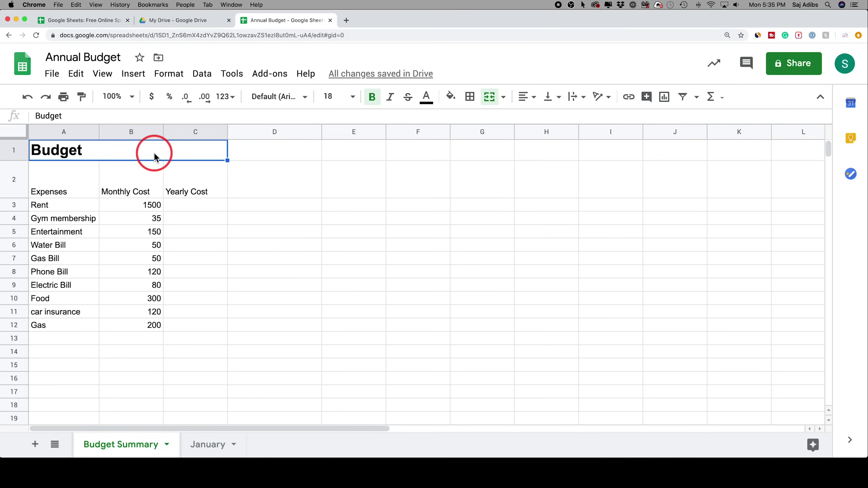
{"action": "left_click", "coordinate": [533, 101]}
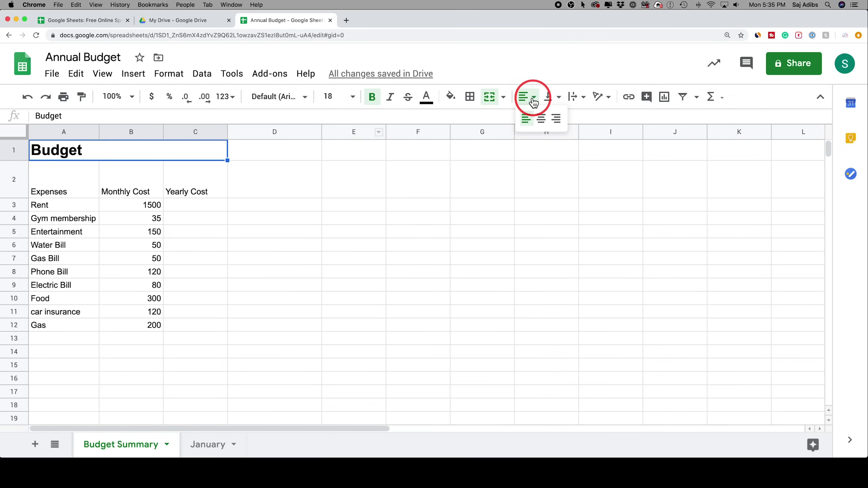
{"action": "left_click", "coordinate": [541, 119]}
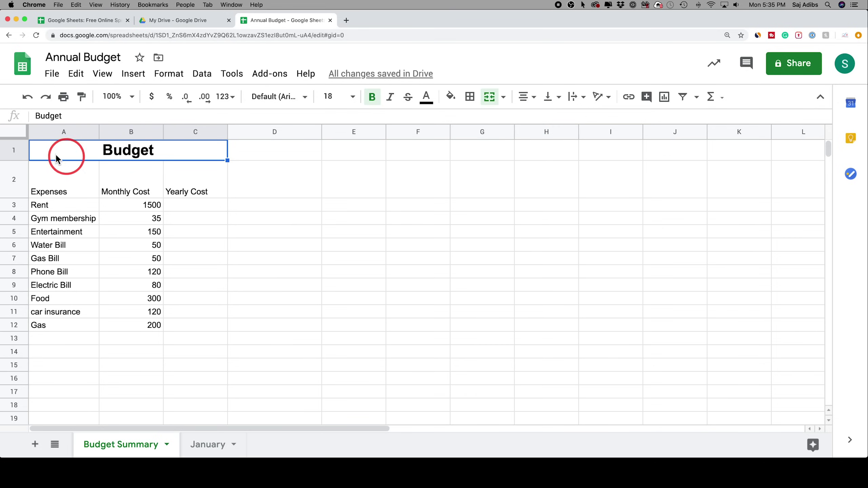
- Make the headers Expenses, Monthly Cost and Yearly Cost in cells A2 to C2 bold
{"action": "left_click", "coordinate": [208, 167]}
{"action": "left_click", "coordinate": [38, 190]}
{"action": "left_click_drag", "start_coordinate": [38, 190], "coordinate": [187, 189]}
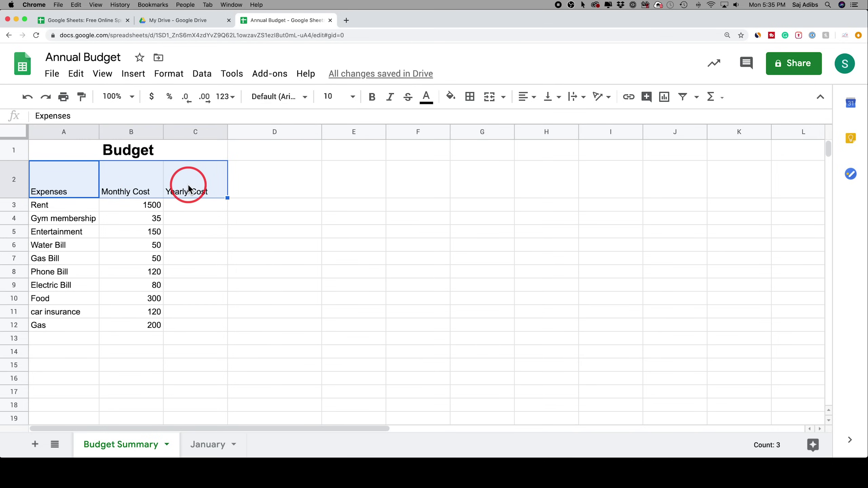
{"action": "left_click", "coordinate": [373, 98]}
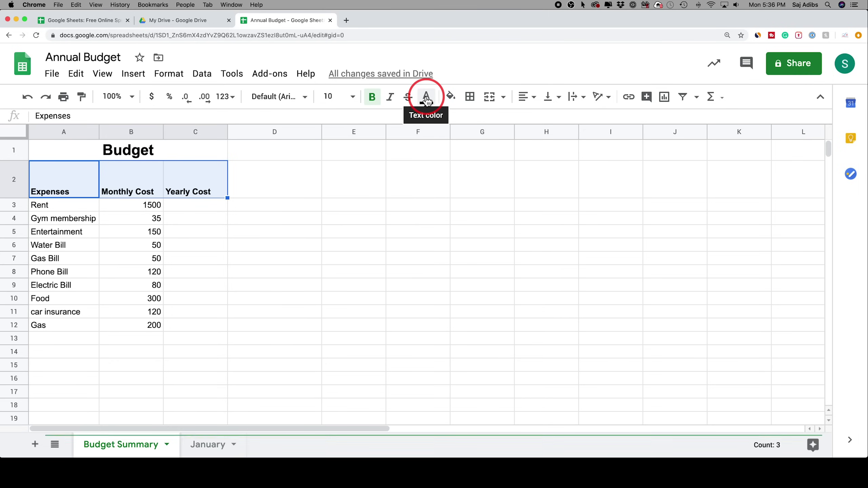
- Fill the header cells A2 to C2 with bright green
{"action": "left_click", "coordinate": [425, 99]}
{"action": "left_click", "coordinate": [437, 100]}
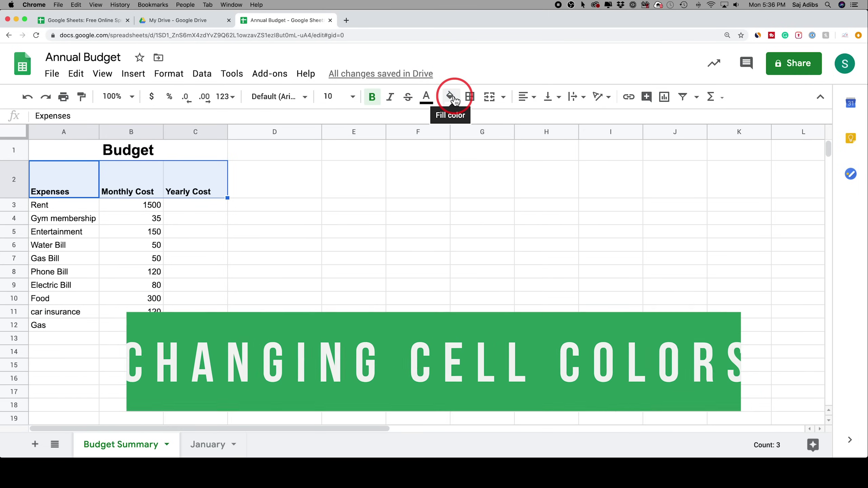
{"action": "left_click", "coordinate": [452, 99]}
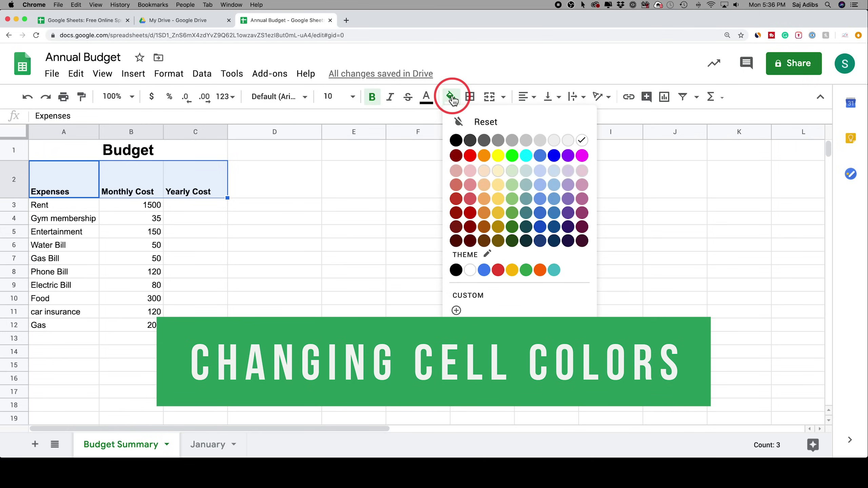
{"action": "left_click", "coordinate": [512, 156]}
{"action": "left_click", "coordinate": [219, 206]}
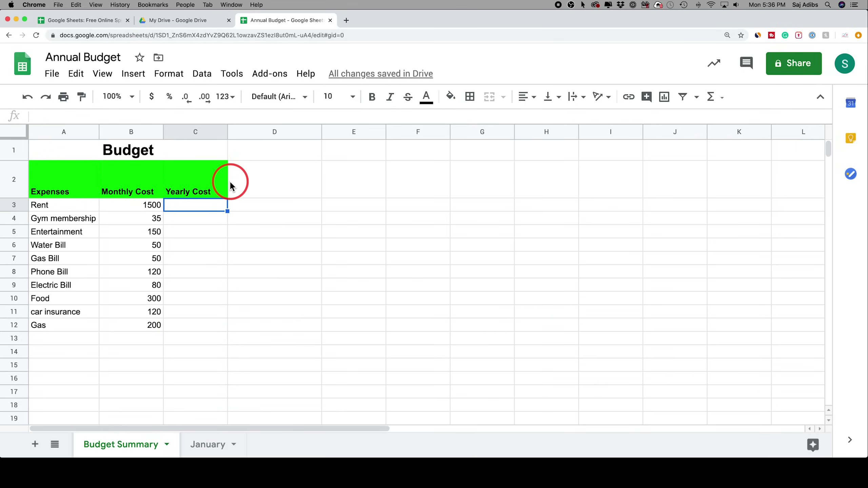
- Fill the entire row 2 with bright green and check how far the color extends across the columns
{"action": "left_click", "coordinate": [15, 177]}
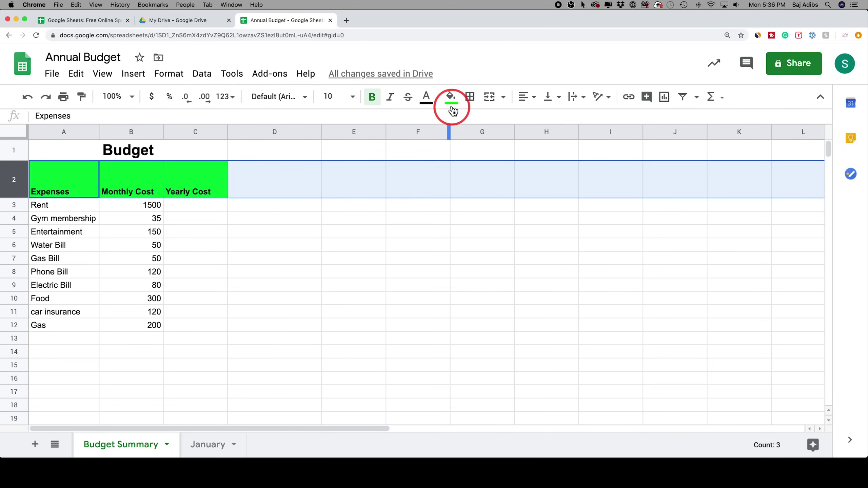
{"action": "left_click", "coordinate": [450, 97]}
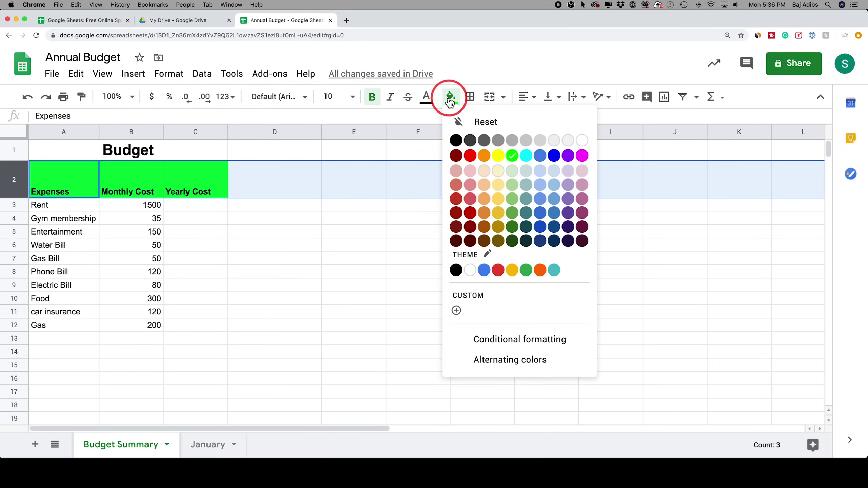
{"action": "left_click", "coordinate": [511, 157]}
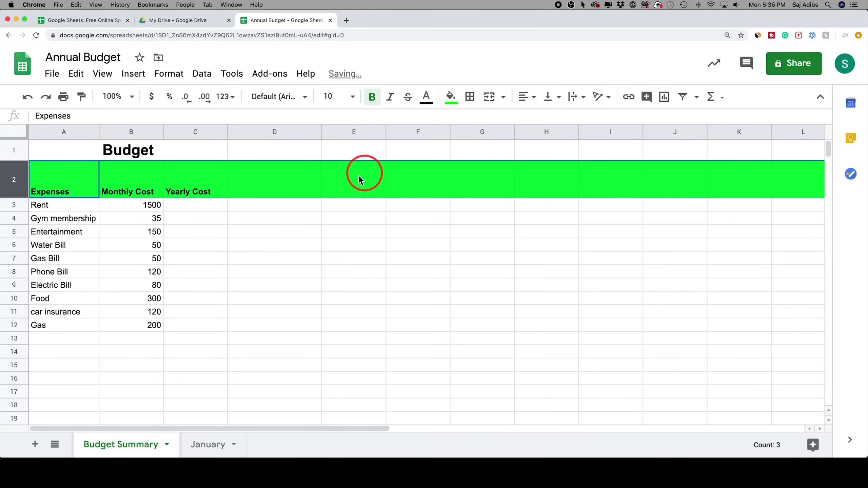
{"action": "scroll", "coordinate": [354, 175], "scroll_direction": "right", "scroll_amount": 15}
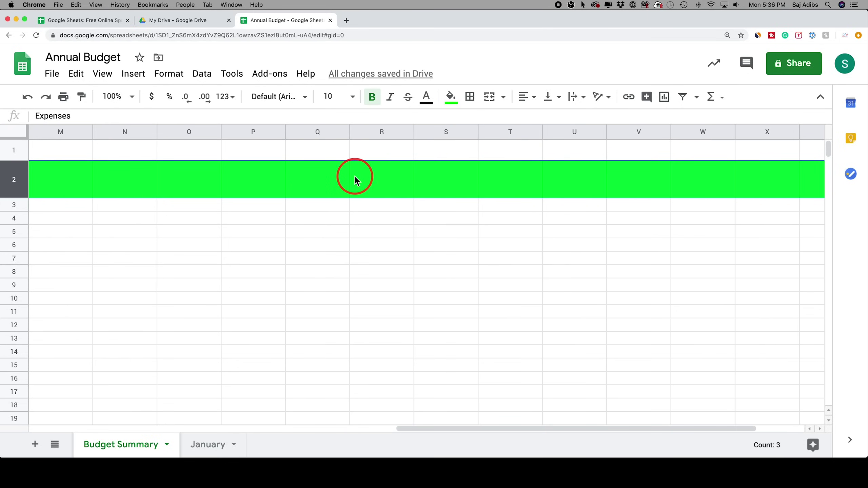
{"action": "scroll", "coordinate": [394, 171], "scroll_direction": "left", "scroll_amount": 15}
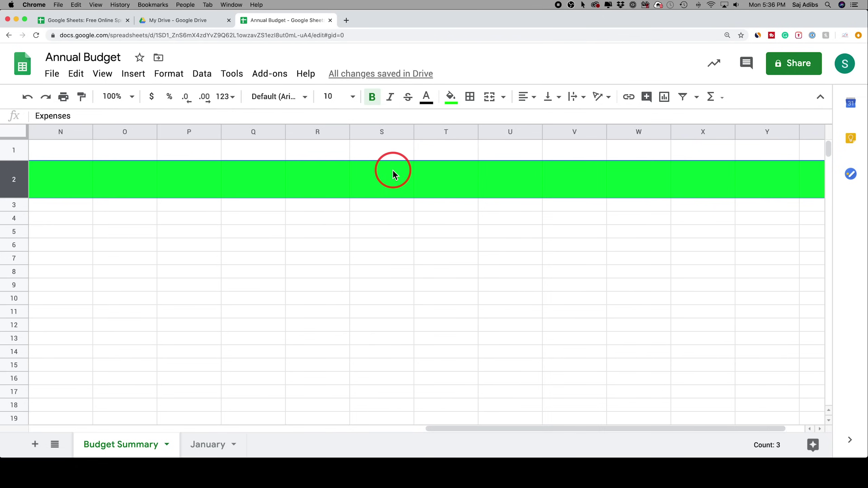
- Undo the green fill applied to the entire row 2
{"action": "left_click", "coordinate": [74, 75]}
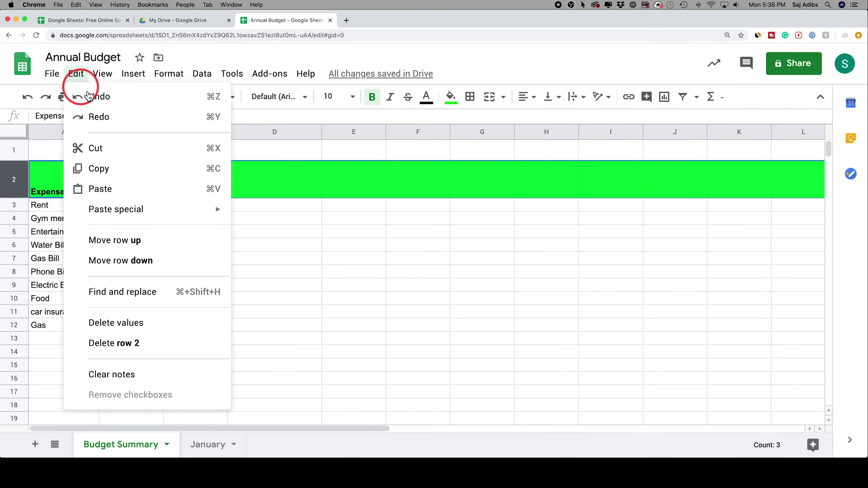
{"action": "left_click", "coordinate": [113, 103]}
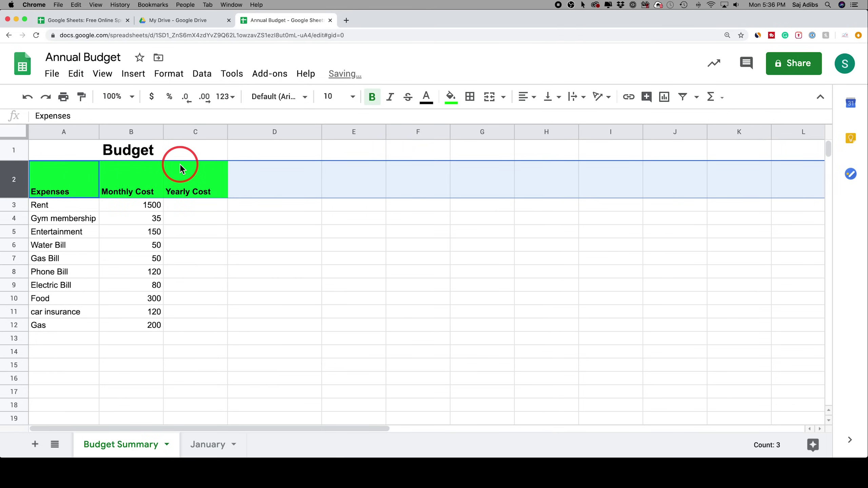
- Format the whole Monthly Cost column B as currency
{"action": "left_click", "coordinate": [196, 205]}
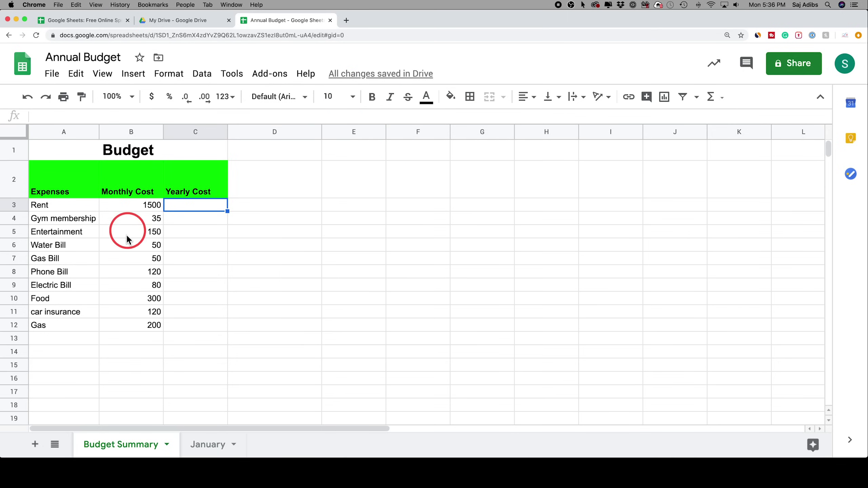
{"action": "left_click", "coordinate": [147, 205]}
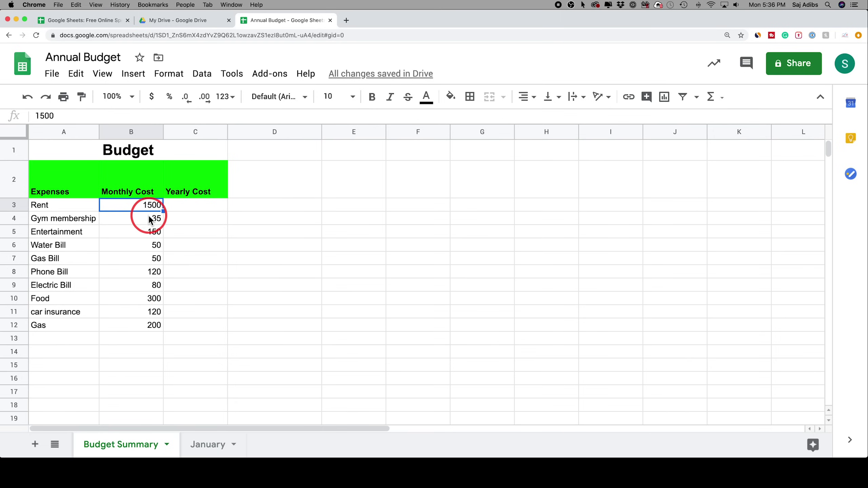
{"action": "left_click", "coordinate": [149, 218]}
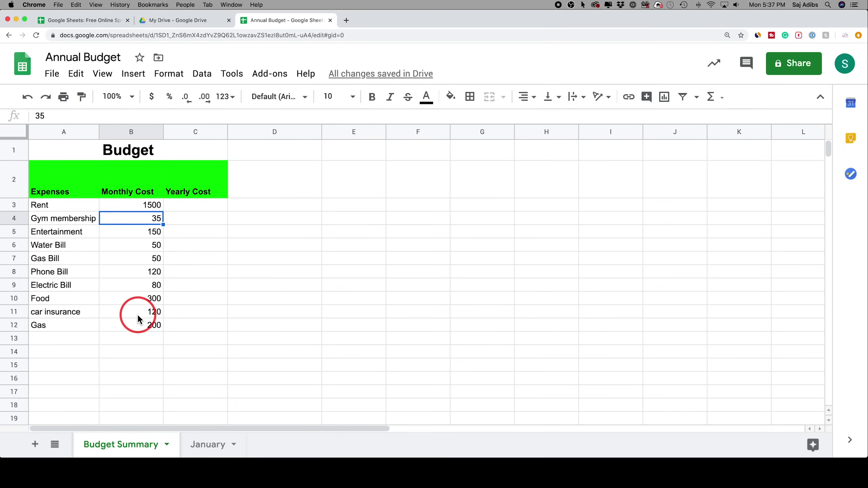
{"action": "left_click", "coordinate": [139, 206]}
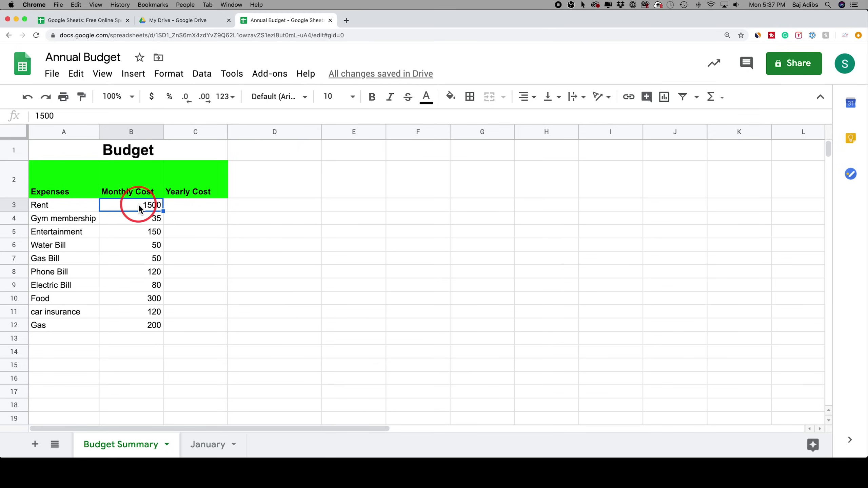
{"action": "left_click", "coordinate": [134, 131]}
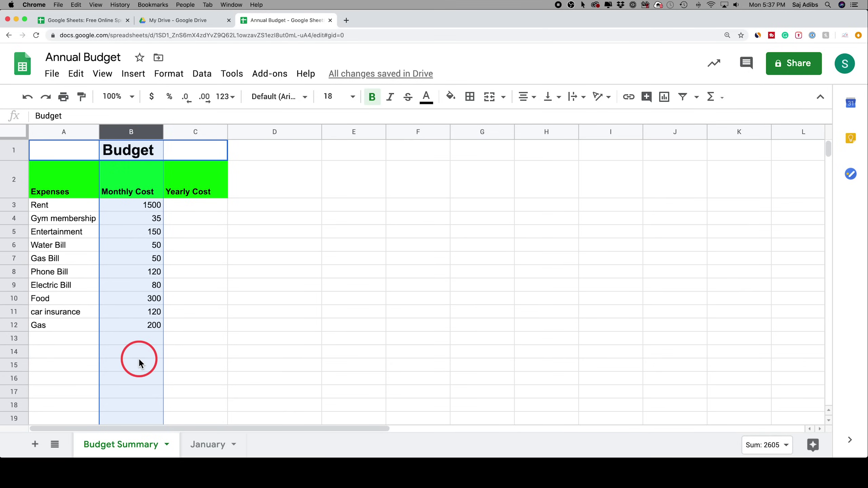
{"action": "left_click", "coordinate": [152, 97]}
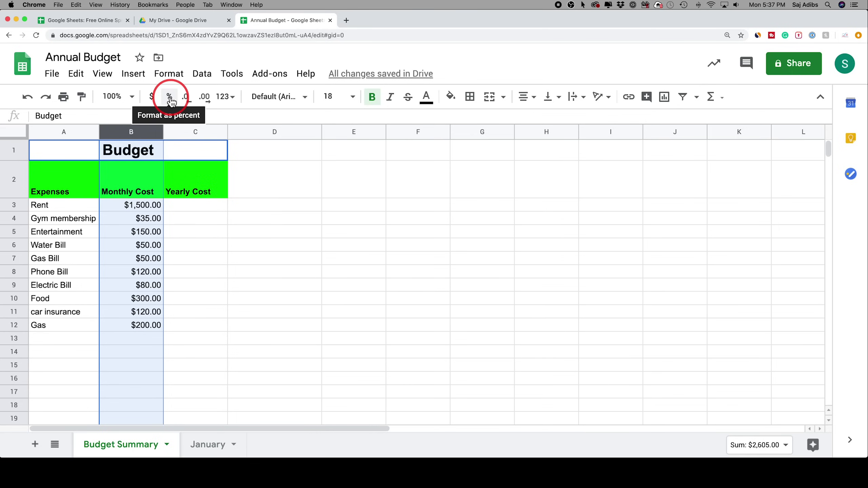
{"action": "left_click", "coordinate": [209, 205]}
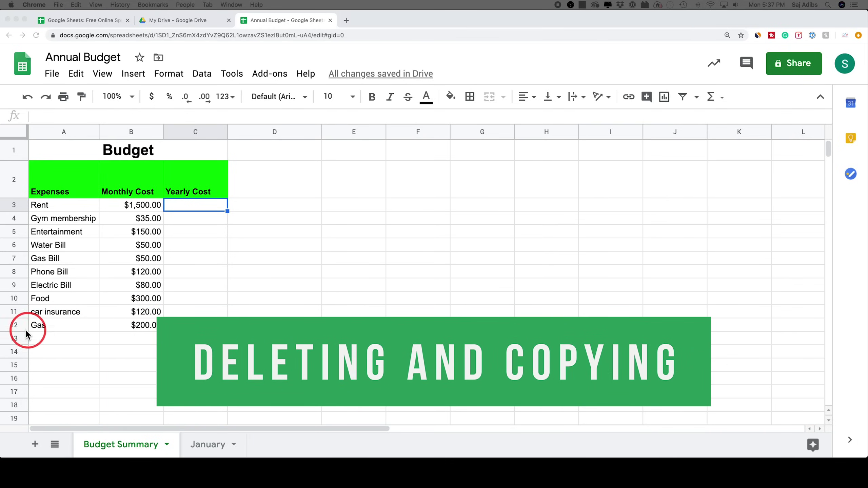
- Insert one blank row above the Gas row 12, and look through the matching insert options for column A
{"action": "left_click", "coordinate": [14, 325]}
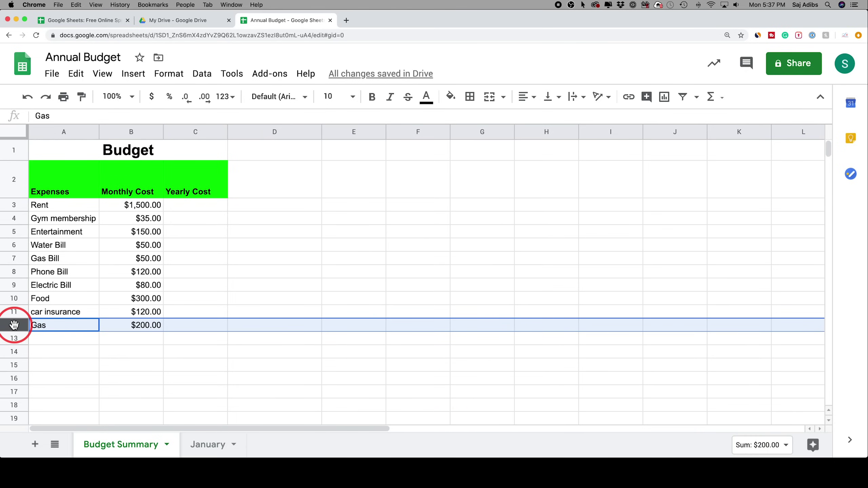
{"action": "right_click", "coordinate": [14, 324]}
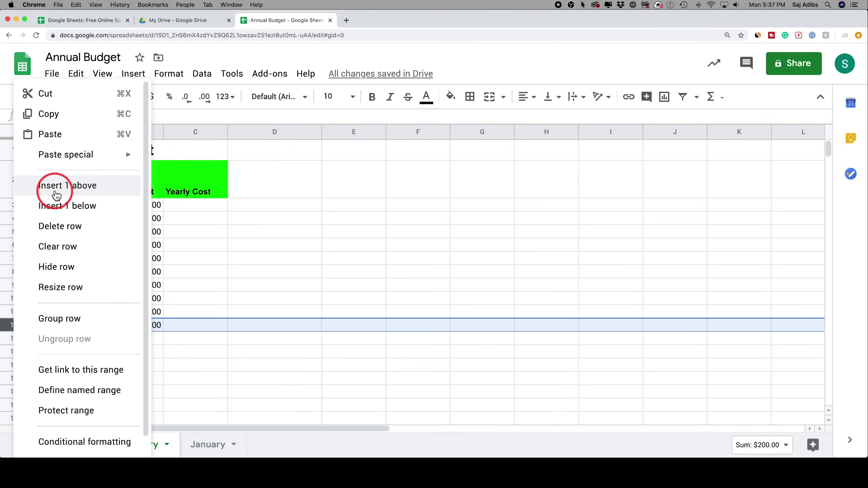
{"action": "left_click", "coordinate": [84, 189]}
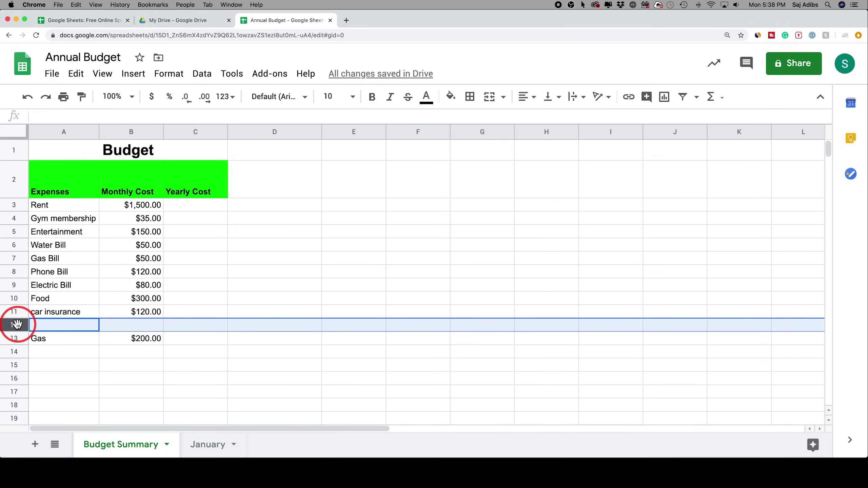
{"action": "right_click", "coordinate": [72, 136]}
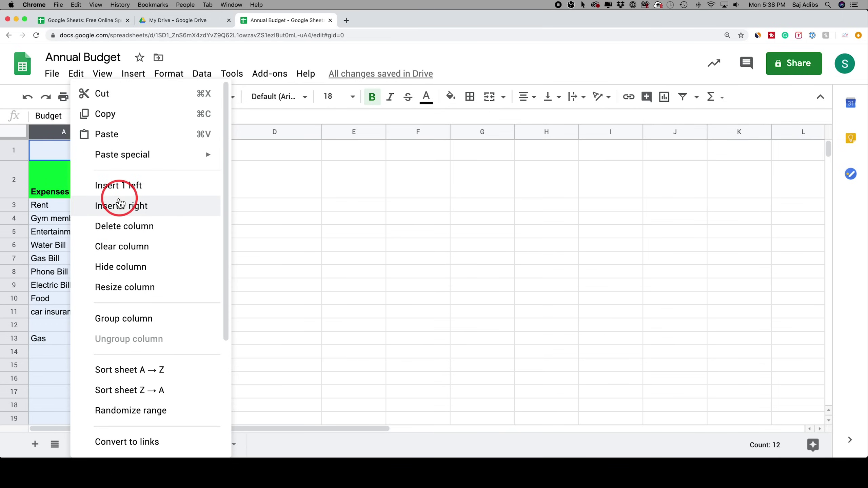
{"action": "right_click", "coordinate": [9, 340]}
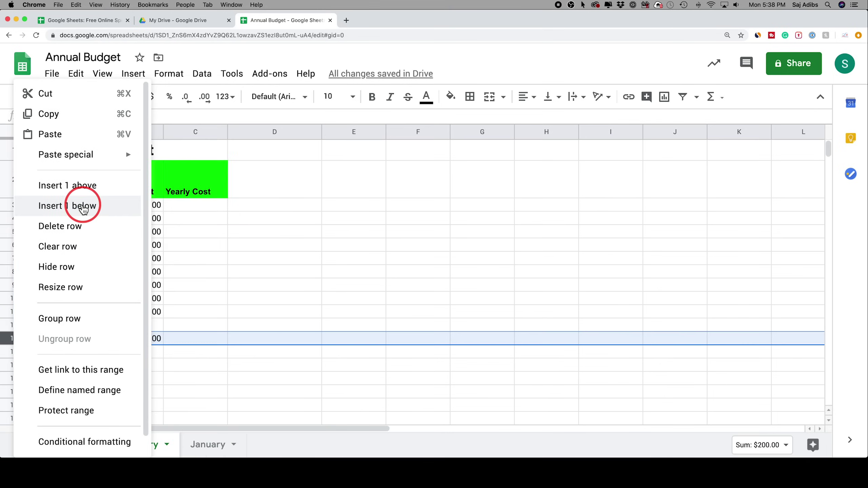
- Copy the entire Gas row 13 and paste it into row 14
{"action": "left_click", "coordinate": [8, 339]}
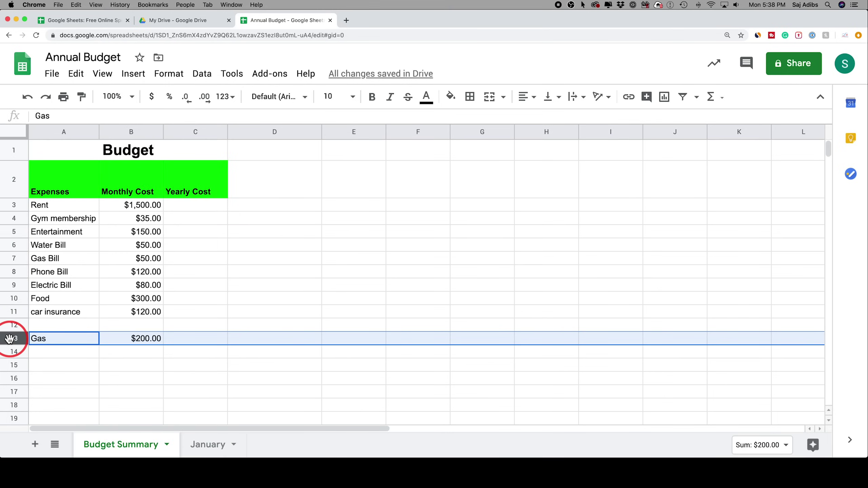
{"action": "right_click", "coordinate": [10, 339]}
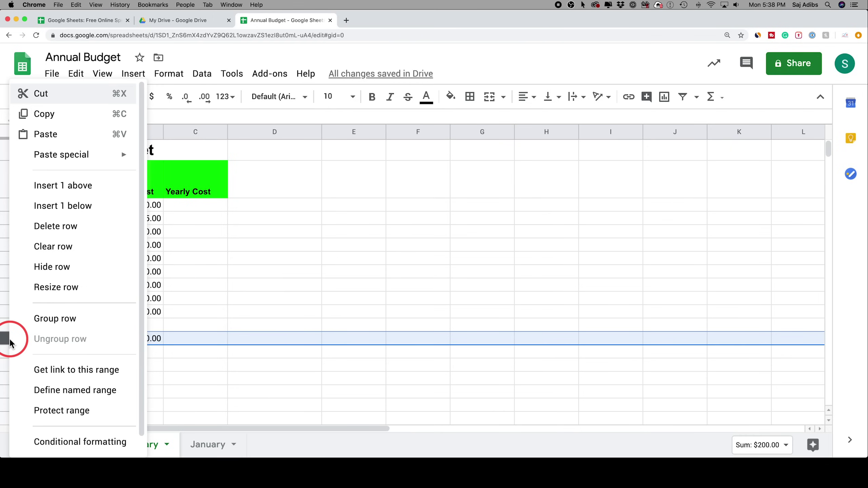
{"action": "left_click", "coordinate": [75, 115]}
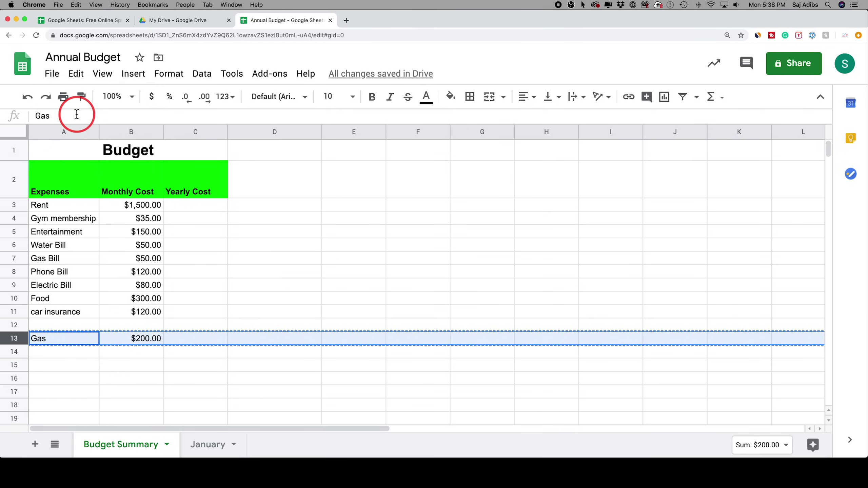
{"action": "left_click", "coordinate": [14, 352]}
{"action": "right_click", "coordinate": [13, 352]}
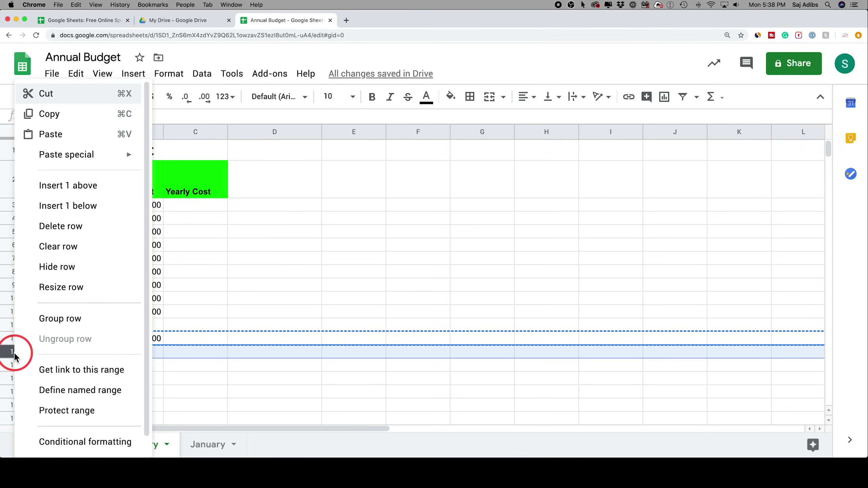
{"action": "left_click", "coordinate": [83, 134]}
- Clear the duplicated Gas entry from row 14
{"action": "left_click", "coordinate": [13, 340]}
{"action": "left_click", "coordinate": [14, 353]}
{"action": "left_click", "coordinate": [13, 336]}
{"action": "left_click", "coordinate": [14, 351]}
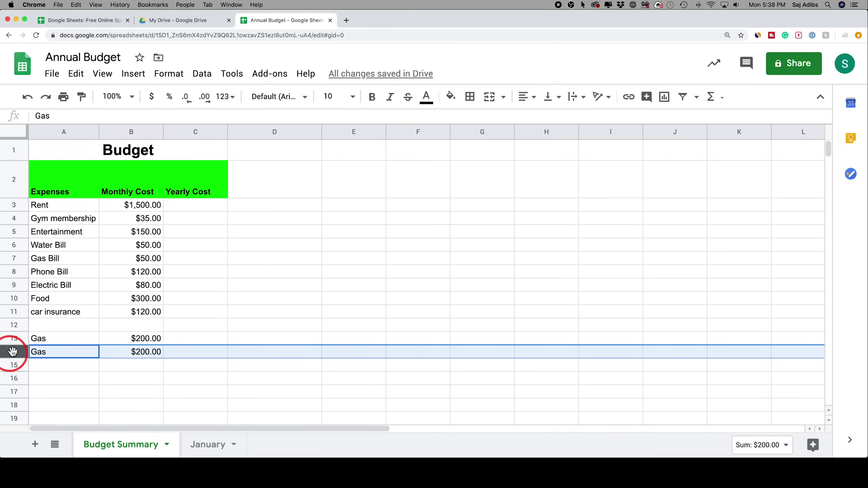
{"action": "left_click_drag", "start_coordinate": [16, 353], "coordinate": [15, 352]}
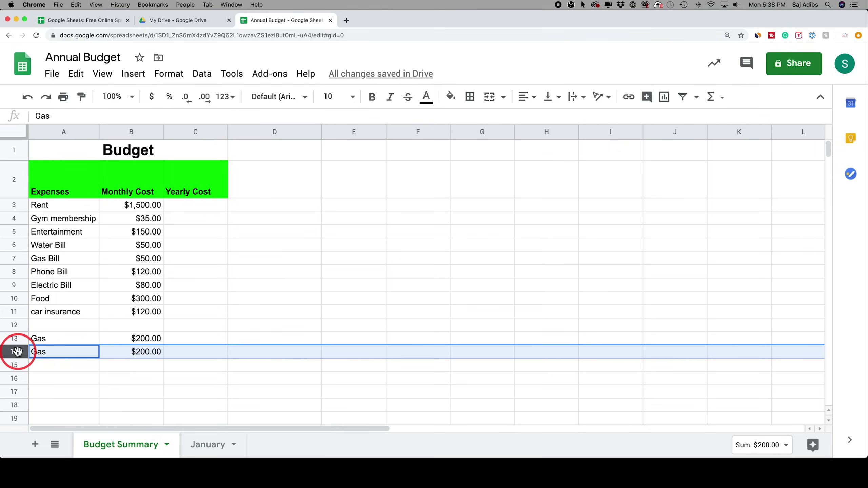
{"action": "key", "text": "Delete"}
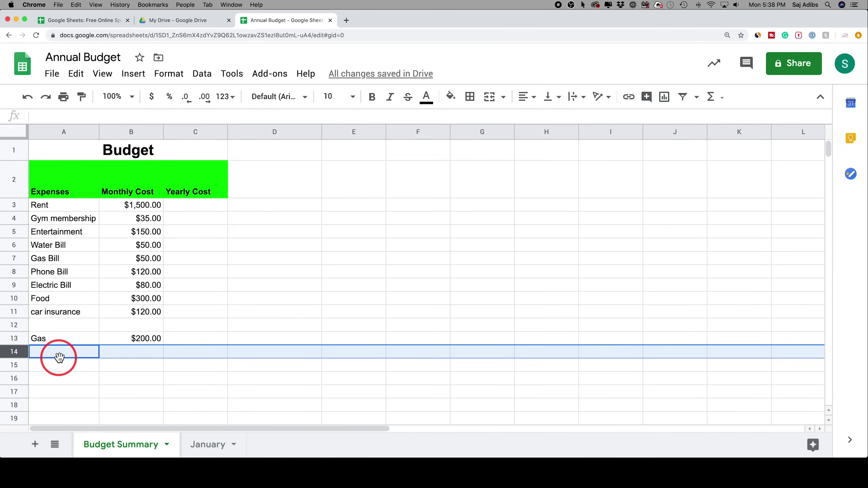
- Delete the empty row 12 between car insurance and Gas
{"action": "left_click", "coordinate": [13, 325]}
{"action": "mouse_move", "coordinate": [14, 325]}
{"action": "left_mouse_down"}
{"action": "mouse_move", "coordinate": [60, 329]}
{"action": "mouse_move", "coordinate": [14, 325]}
{"action": "left_mouse_up"}
{"action": "right_click", "coordinate": [7, 322]}
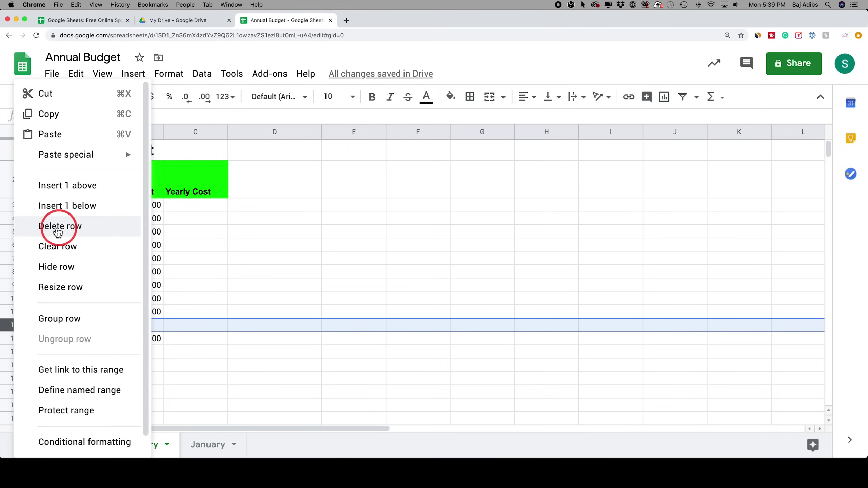
{"action": "left_click", "coordinate": [79, 233]}
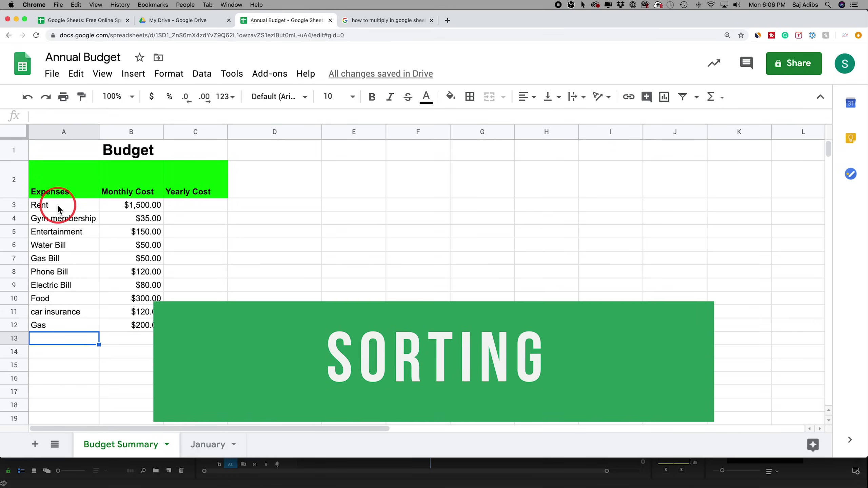
- Try sorting the whole sheet by column A from A to Z, check the header row, and undo the sort
{"action": "left_click", "coordinate": [201, 76]}
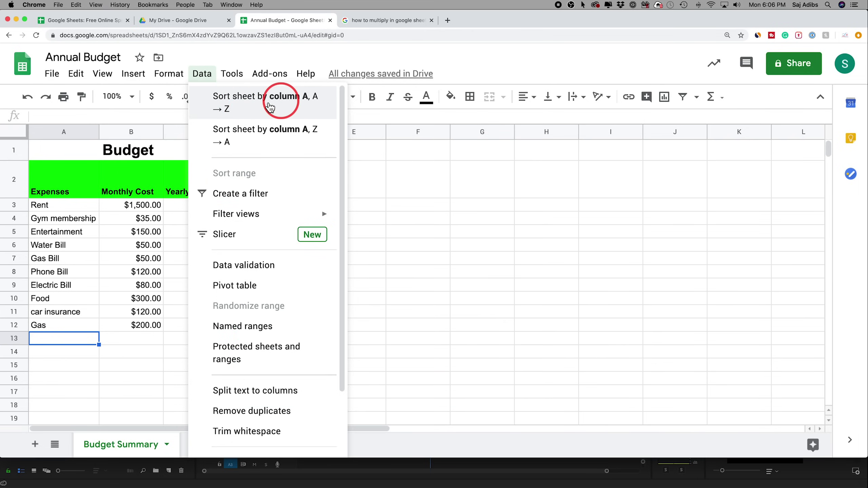
{"action": "left_click", "coordinate": [255, 103]}
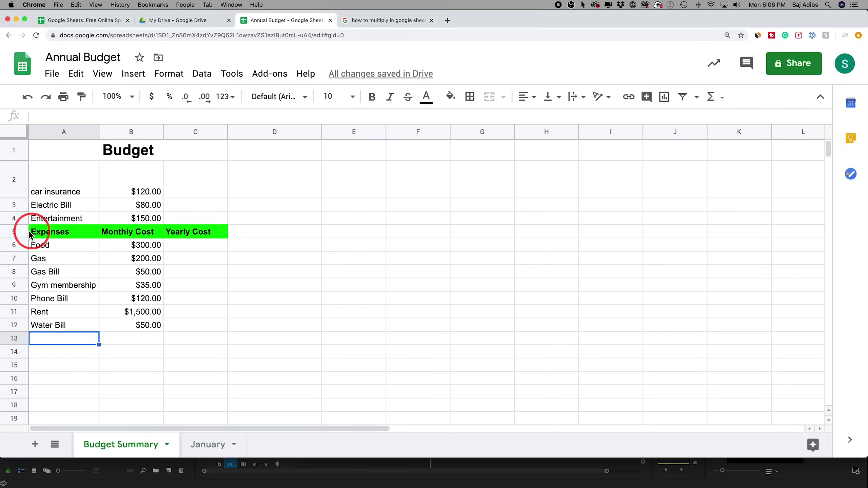
{"action": "left_click", "coordinate": [14, 232]}
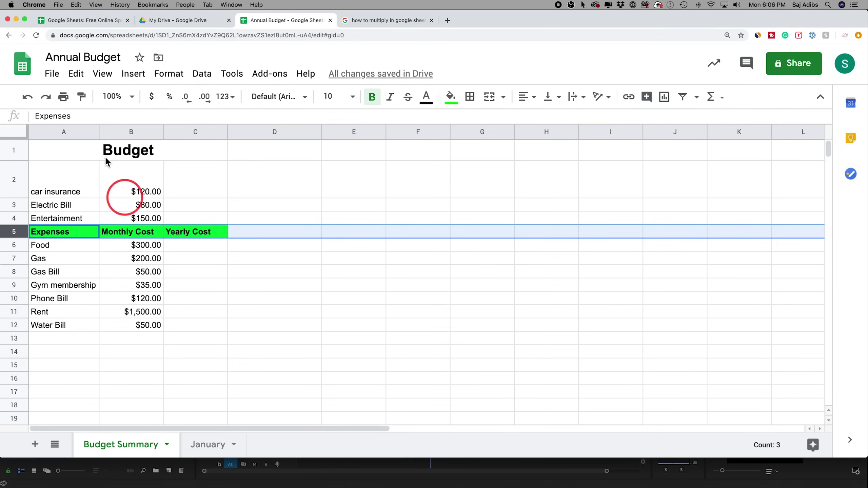
{"action": "left_click", "coordinate": [76, 73]}
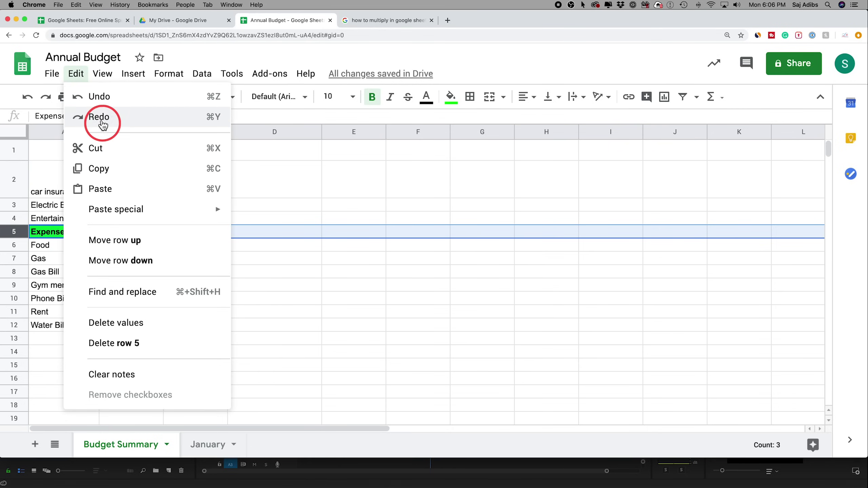
{"action": "left_click", "coordinate": [97, 97]}
- Sort only the expense range A3 to B12 by column A from A to Z
{"action": "left_click_drag", "start_coordinate": [37, 207], "coordinate": [146, 331]}
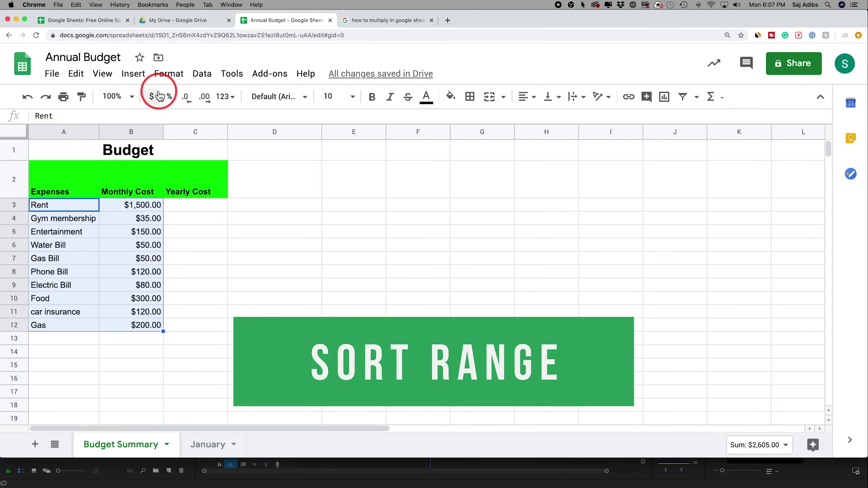
{"action": "left_click", "coordinate": [203, 74]}
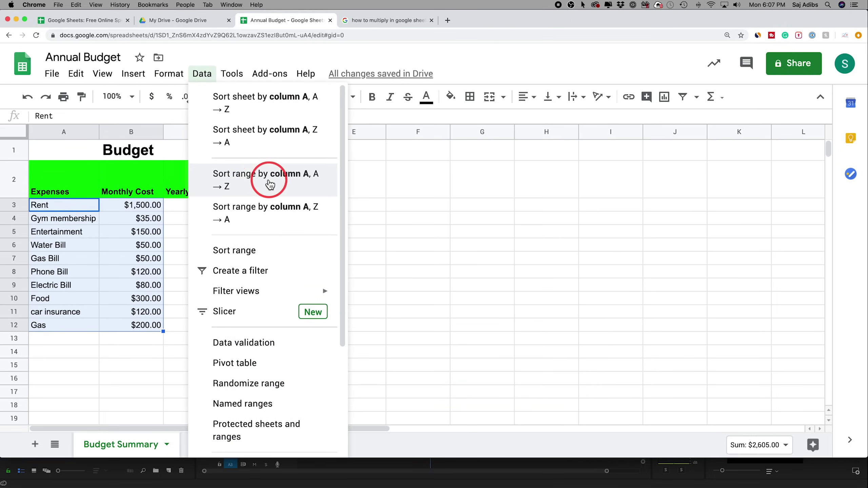
{"action": "left_click", "coordinate": [247, 184]}
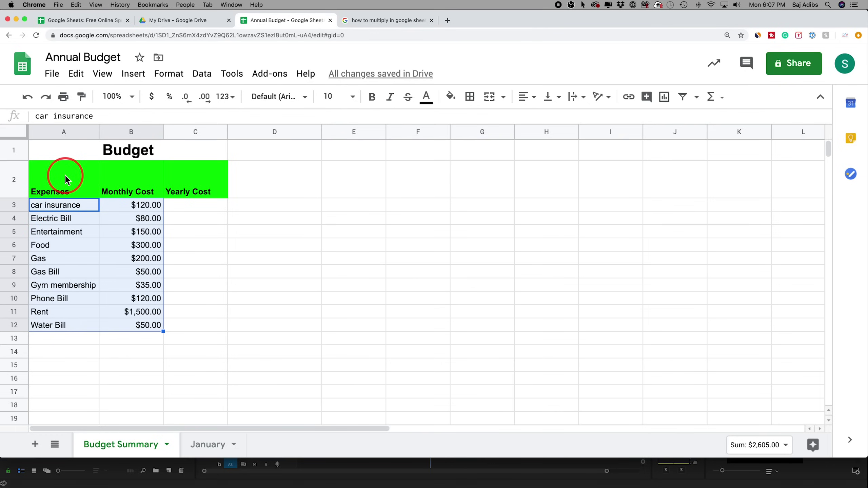
{"action": "left_click_drag", "start_coordinate": [51, 205], "coordinate": [140, 326]}
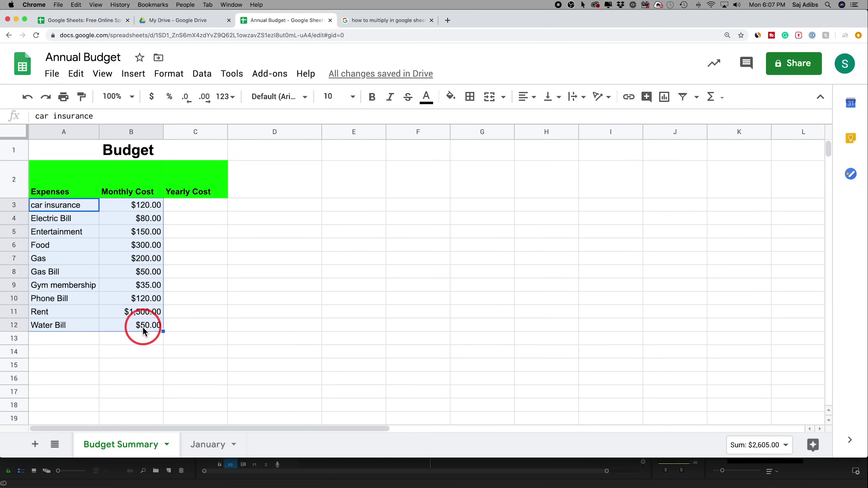
{"action": "left_click", "coordinate": [54, 326]}
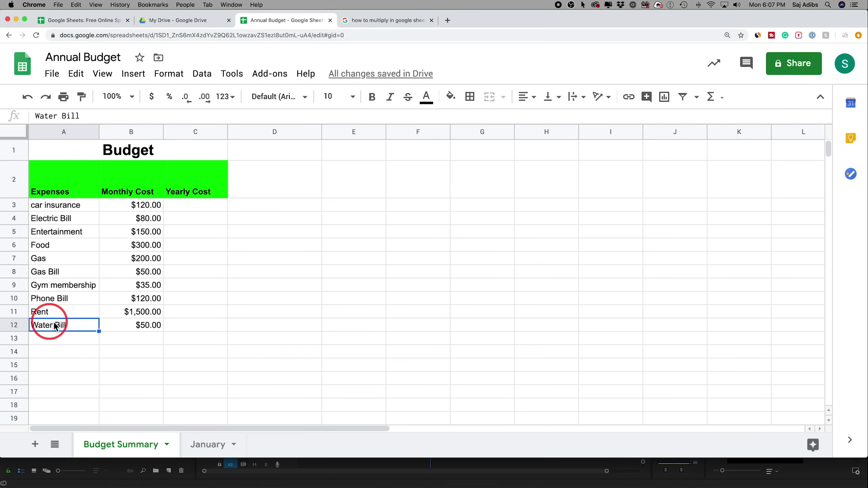
{"action": "left_click_drag", "start_coordinate": [47, 205], "coordinate": [71, 328]}
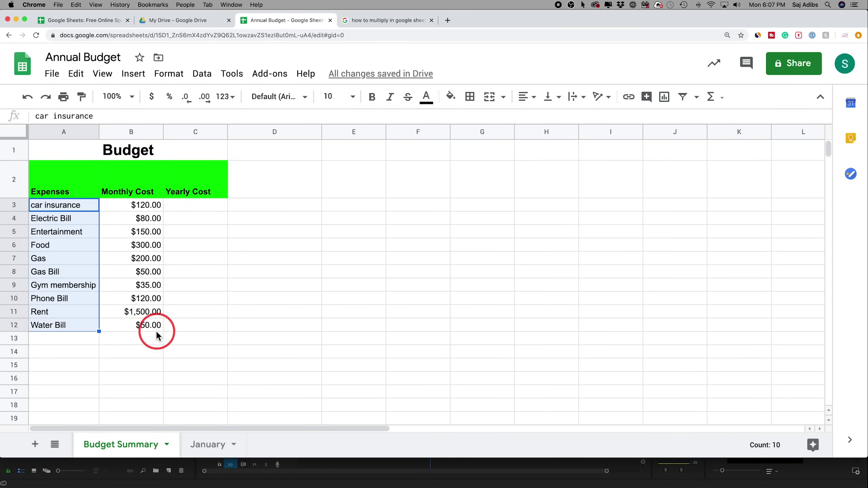
{"action": "left_click_drag", "start_coordinate": [34, 205], "coordinate": [142, 331]}
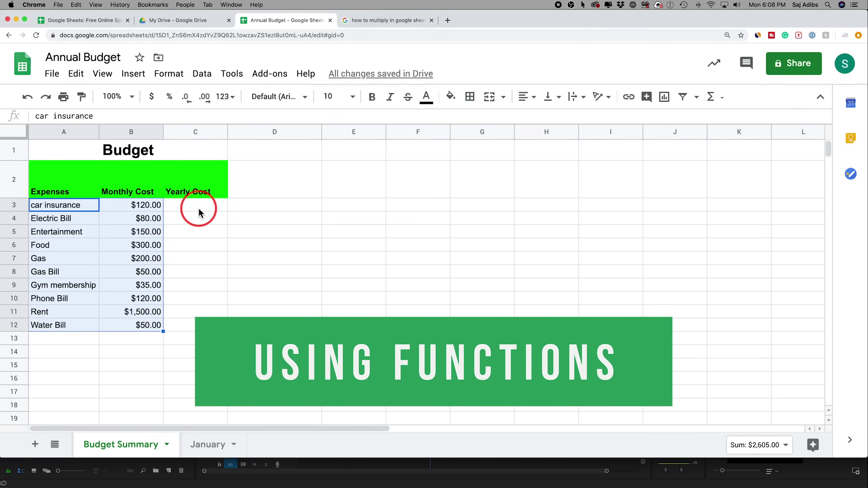
- Enter the sample values 50, 86 and 54 in cells B15, C15 and D15
{"action": "left_click", "coordinate": [128, 366]}
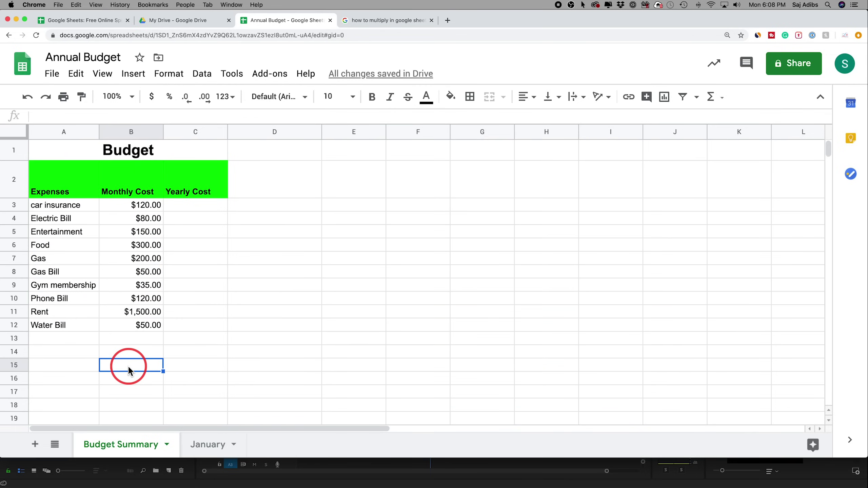
{"action": "type", "text": "50"}
{"action": "left_click", "coordinate": [192, 367]}
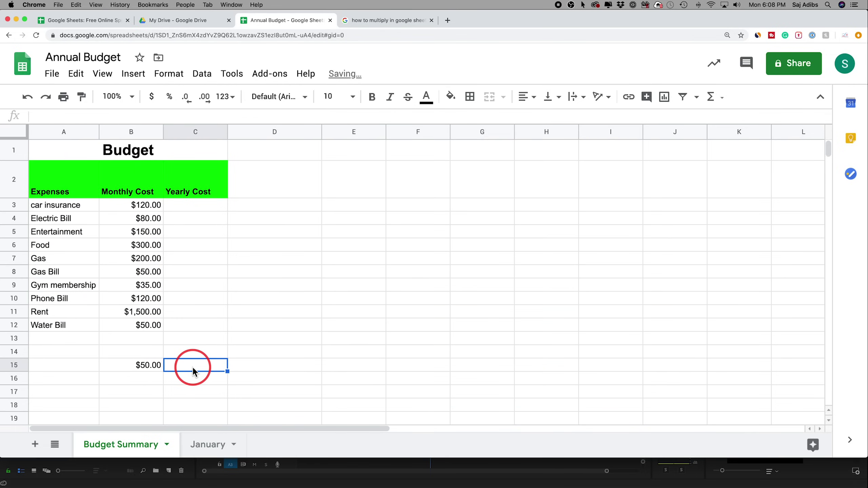
{"action": "type", "text": "86"}
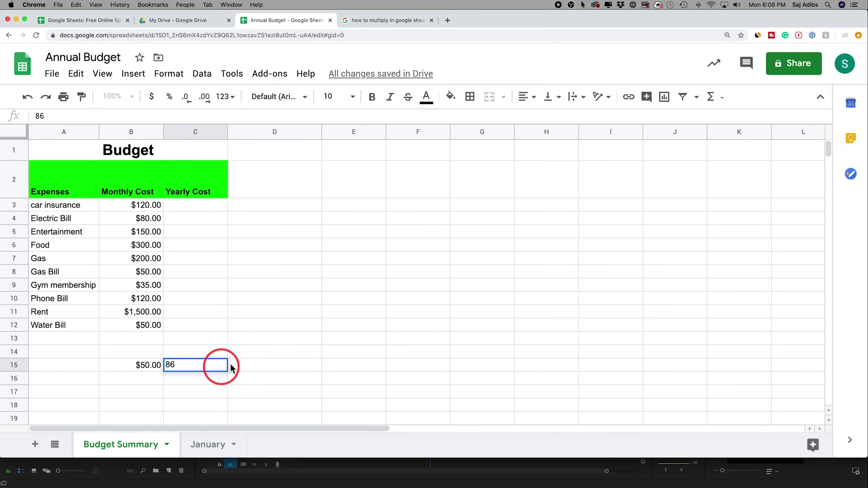
{"action": "left_click", "coordinate": [259, 372]}
{"action": "type", "text": "54"}
- Insert a SUM function in cell E15 that adds the sample values in B15:D15
{"action": "left_click", "coordinate": [332, 365]}
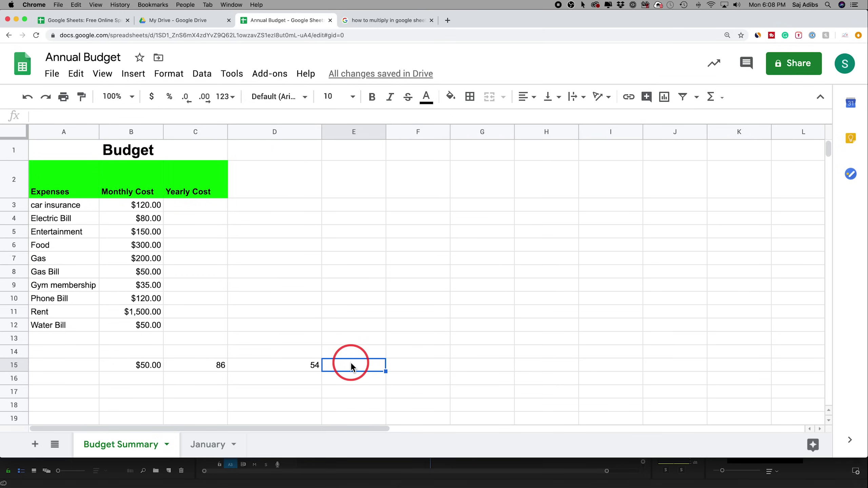
{"action": "left_click", "coordinate": [724, 100]}
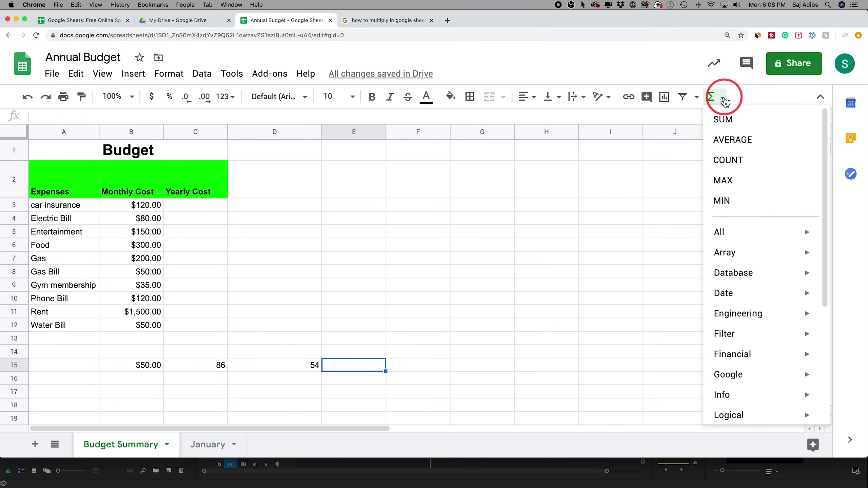
{"action": "left_click", "coordinate": [725, 119]}
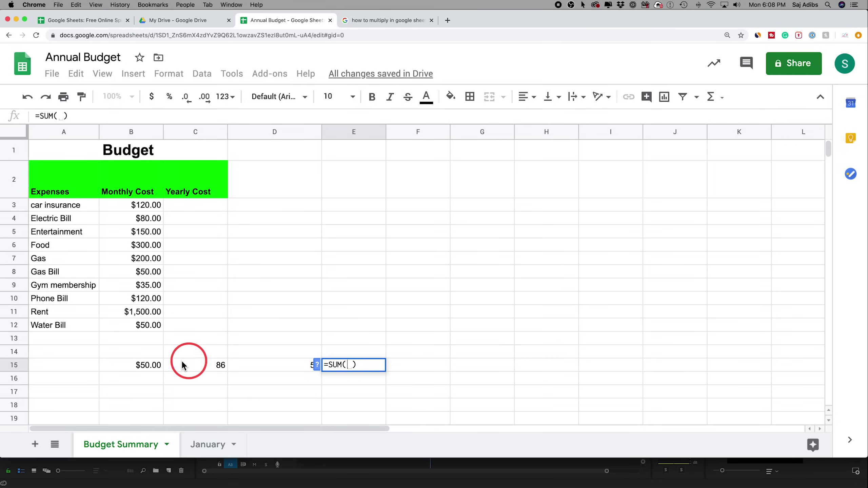
{"action": "left_click", "coordinate": [128, 363]}
{"action": "left_click_drag", "start_coordinate": [129, 362], "coordinate": [277, 366]}
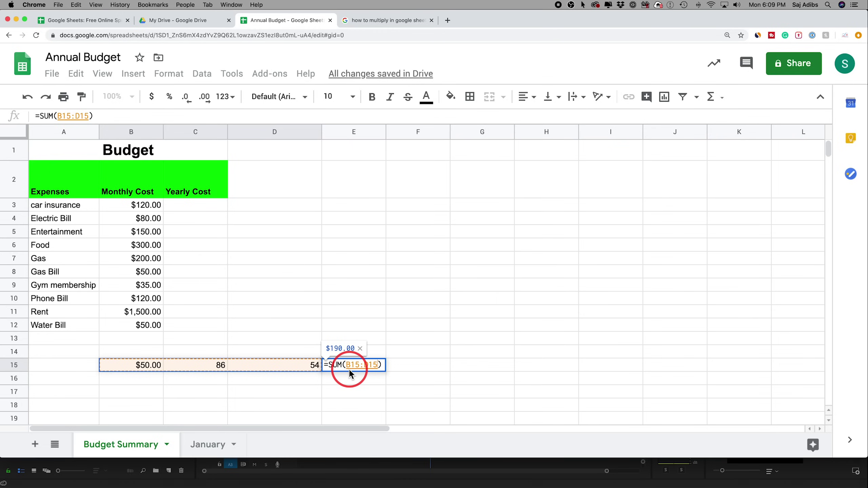
{"action": "key", "text": "Return"}
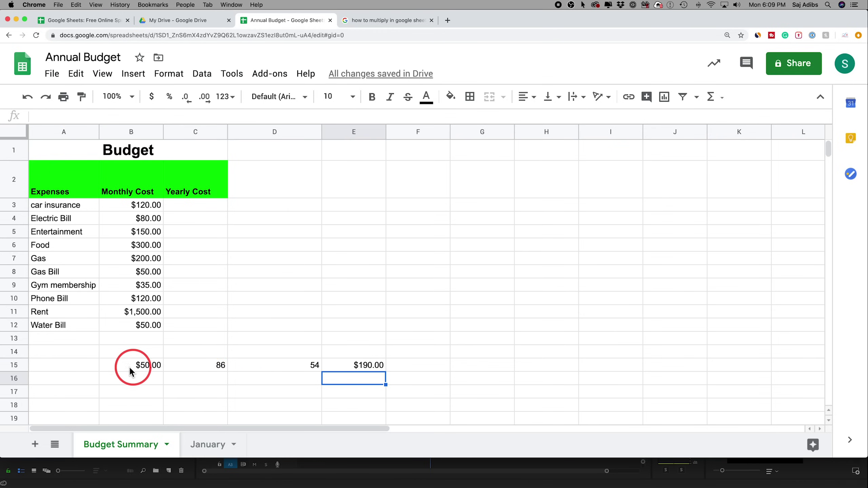
- Clear the sum in E15 and insert the SUM function for B15:D15 there again
{"action": "left_click", "coordinate": [346, 363]}
{"action": "key", "text": "BackSpace"}
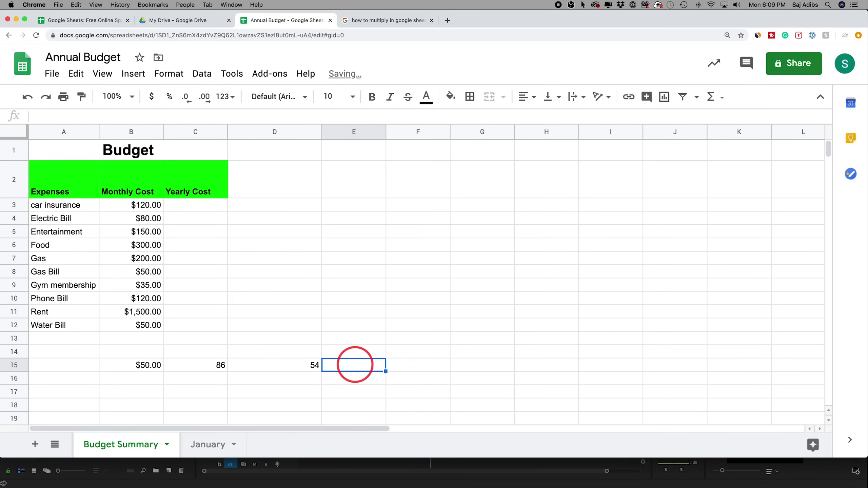
{"action": "left_click", "coordinate": [711, 97]}
{"action": "left_click", "coordinate": [720, 119]}
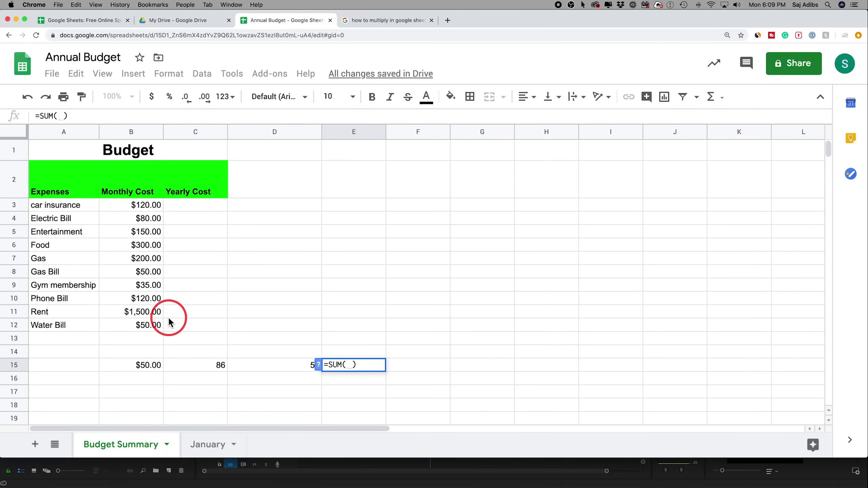
{"action": "left_click", "coordinate": [139, 366]}
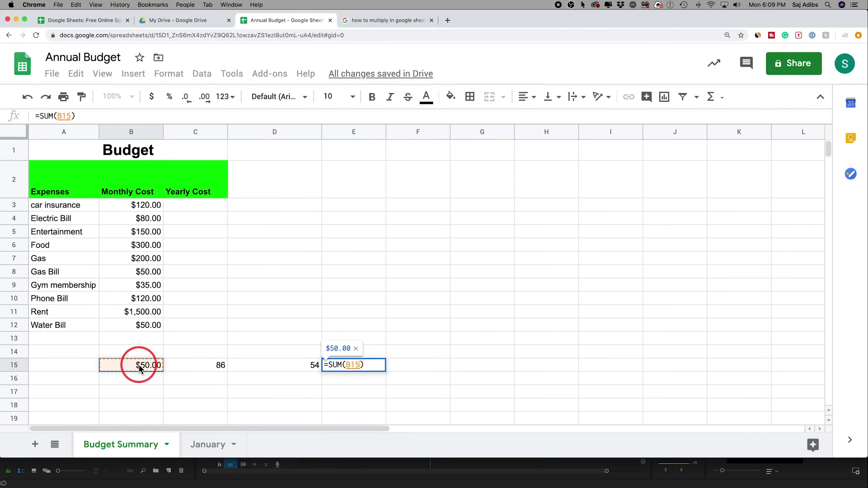
{"action": "left_click_drag", "start_coordinate": [209, 365], "coordinate": [259, 366]}
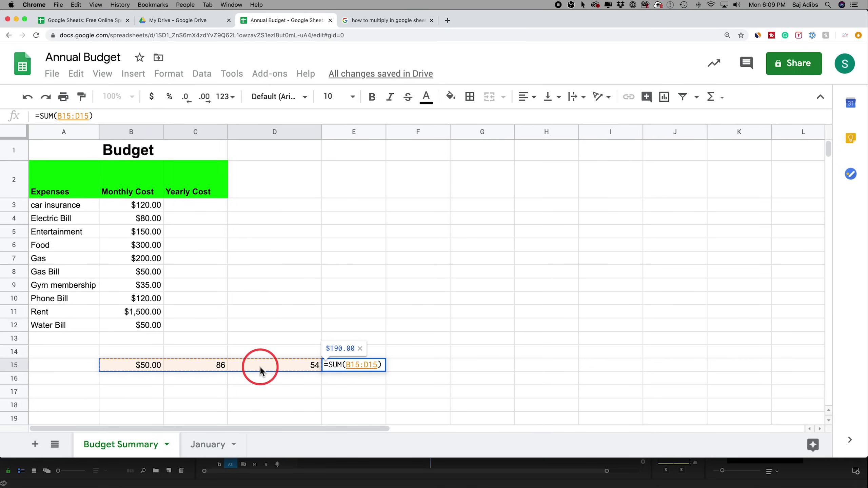
{"action": "key", "text": "Return"}
- Delete the sum in E15 and the sample values in B15:D15
{"action": "left_click", "coordinate": [342, 366]}
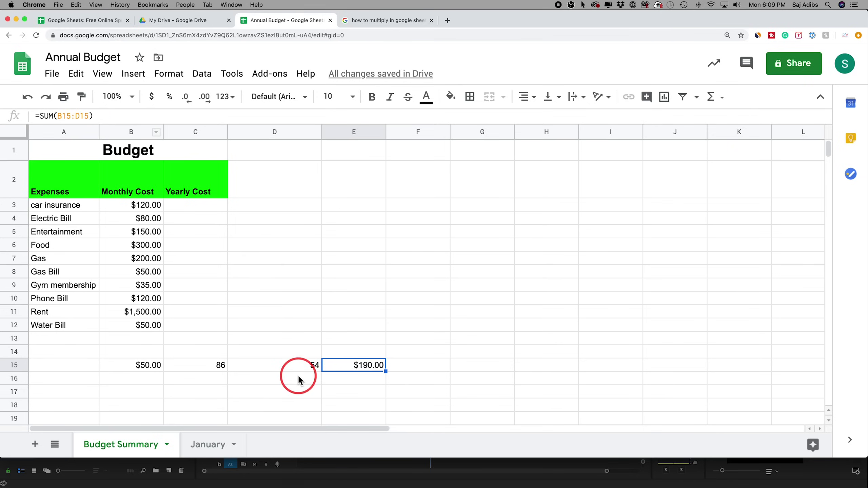
{"action": "key", "text": "Delete"}
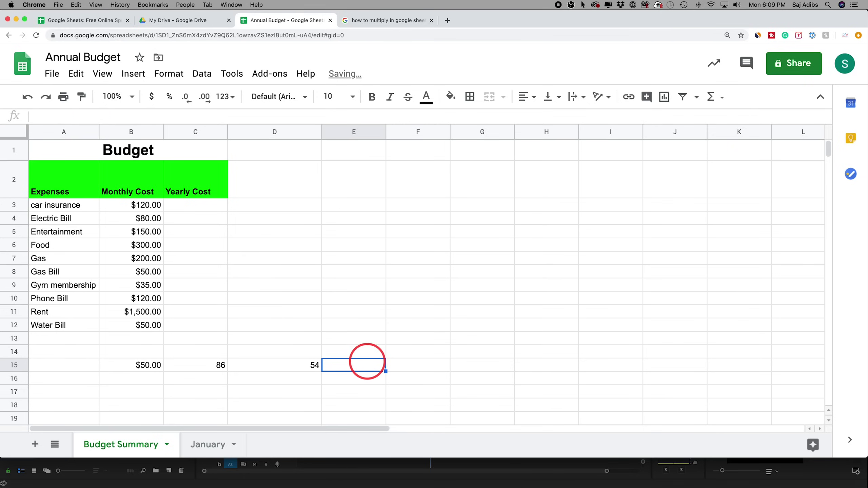
{"action": "left_click", "coordinate": [124, 370], "text": "shift"}
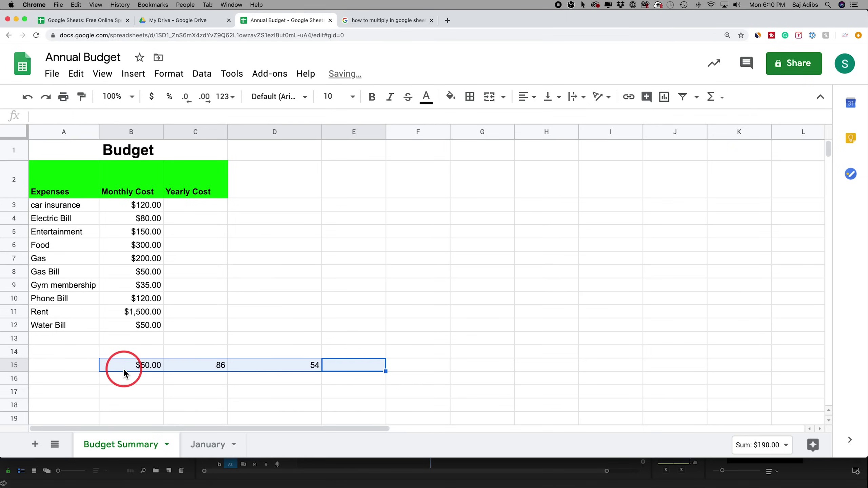
{"action": "key", "text": "Delete"}
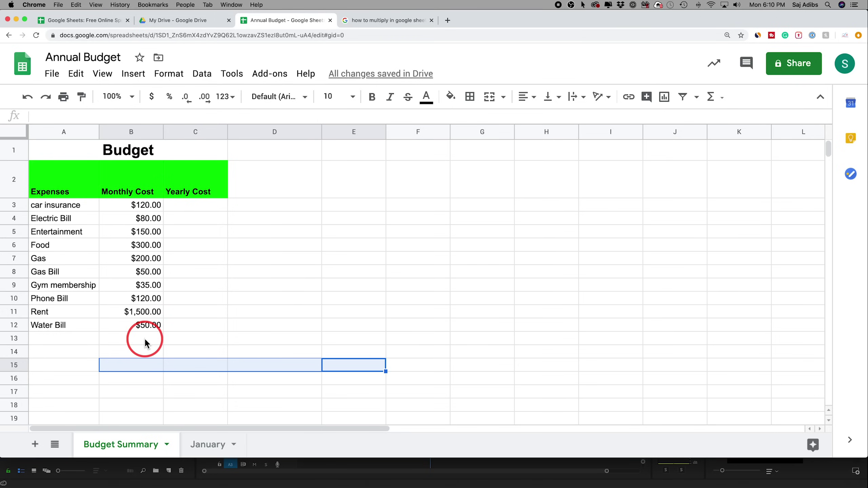
- Enter the label Total in cell A13 below Water Bill and make it bold
{"action": "left_click", "coordinate": [130, 339]}
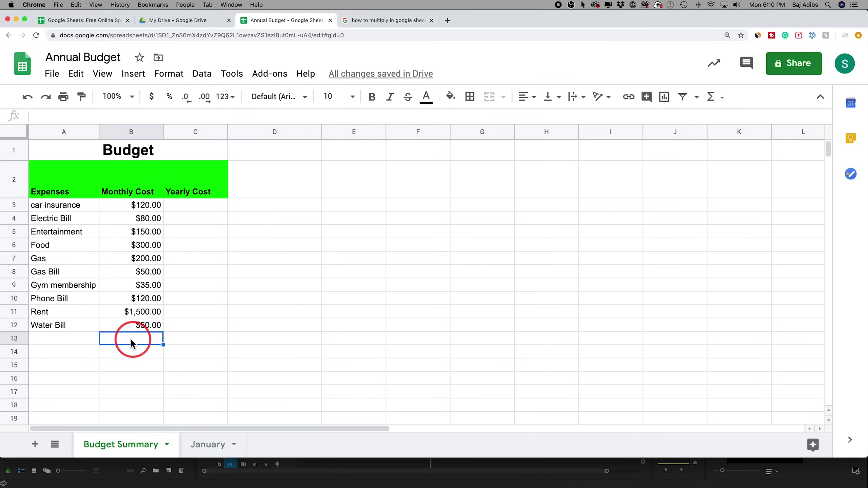
{"action": "left_click", "coordinate": [51, 339]}
{"action": "type", "text": "Totals"}
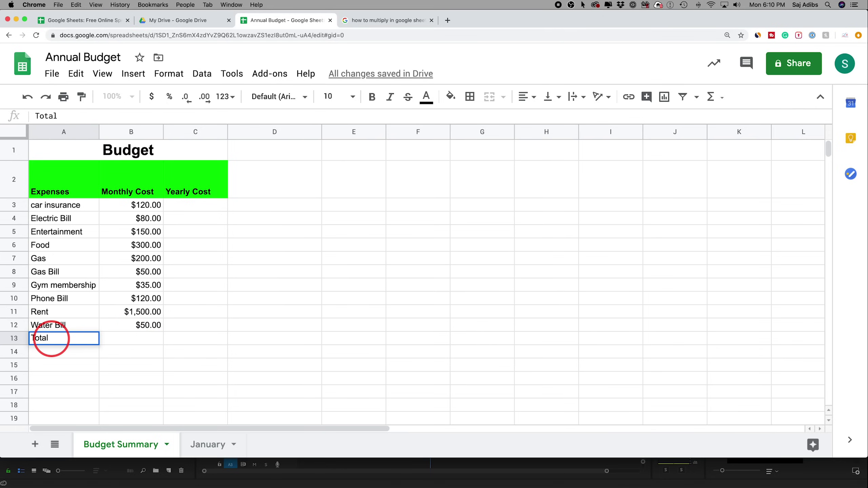
{"action": "left_click", "coordinate": [371, 96]}
- Total the monthly costs in cell B13 with a SUM function over B3:B12 and check its formula
{"action": "left_click", "coordinate": [141, 340]}
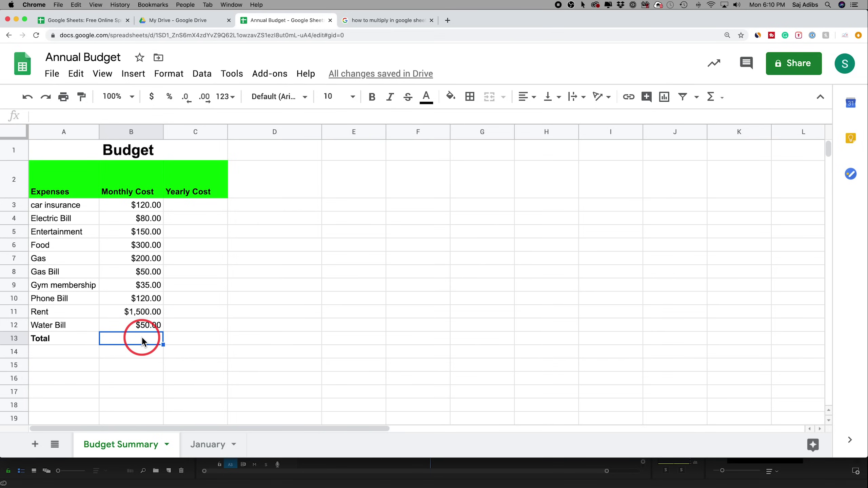
{"action": "left_click", "coordinate": [719, 100]}
{"action": "left_click", "coordinate": [732, 119]}
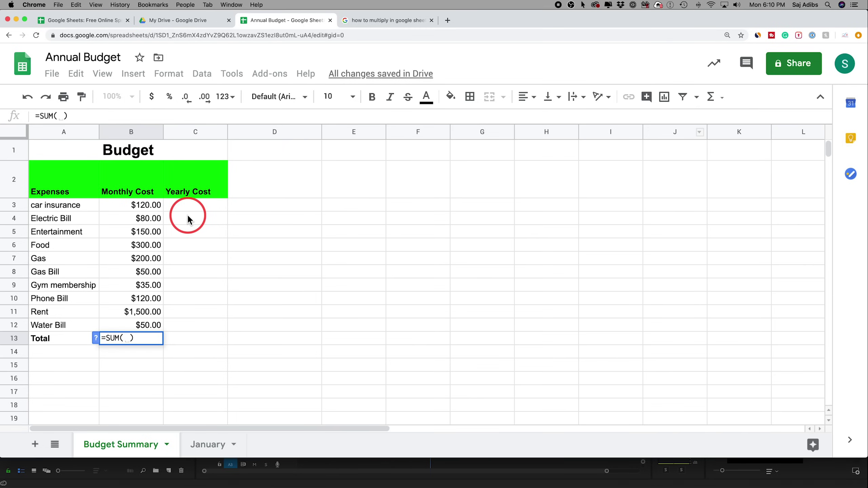
{"action": "left_click_drag", "start_coordinate": [129, 210], "coordinate": [145, 327]}
{"action": "key", "text": "Return"}
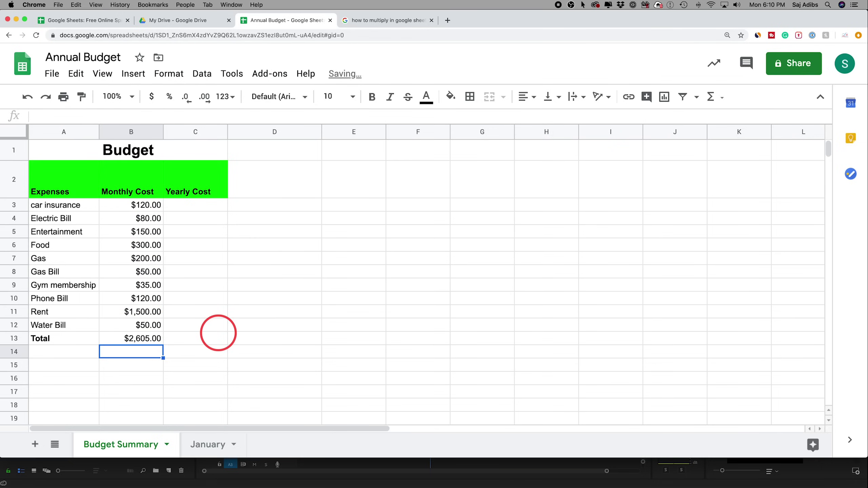
{"action": "left_click", "coordinate": [145, 339]}
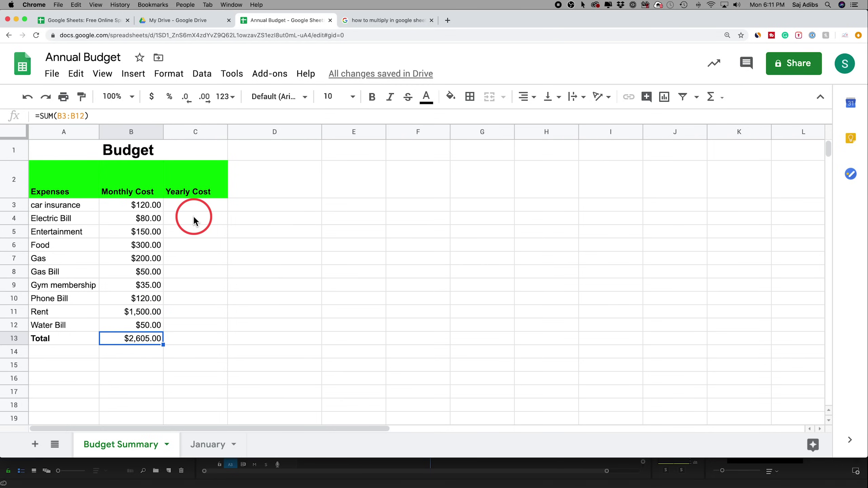
- Calculate the yearly car insurance cost in cell C3 with the formula =b3*12
{"action": "left_click", "coordinate": [188, 204]}
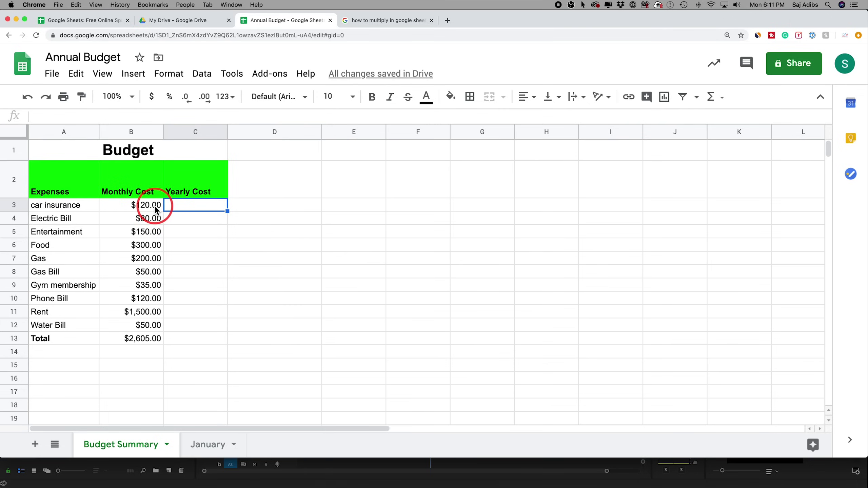
{"action": "left_click", "coordinate": [36, 115]}
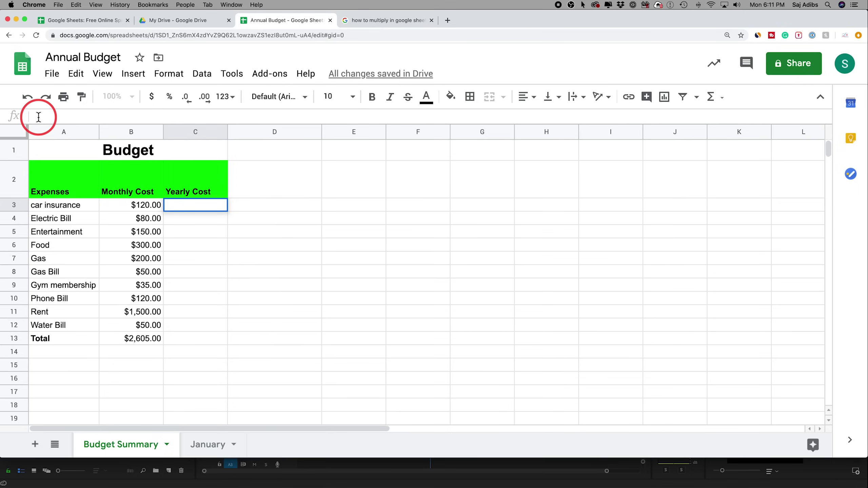
{"action": "type", "text": "="}
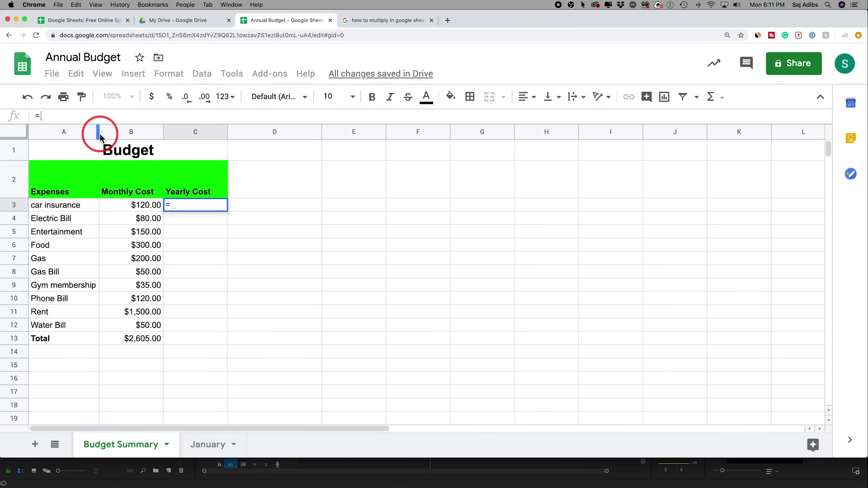
{"action": "type", "text": "b3"}
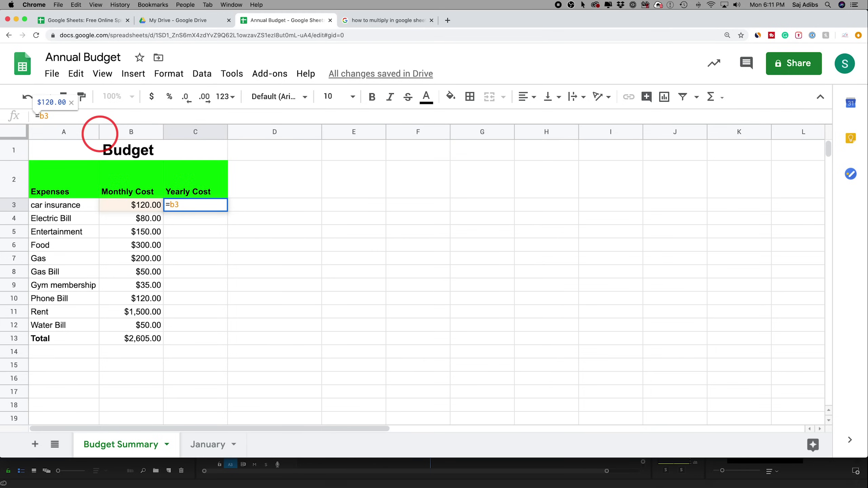
{"action": "type", "text": "*"}
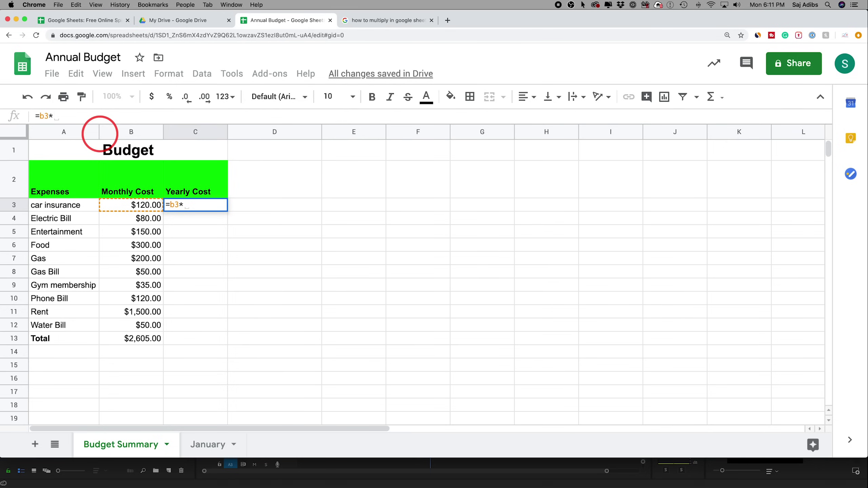
{"action": "type", "text": "12"}
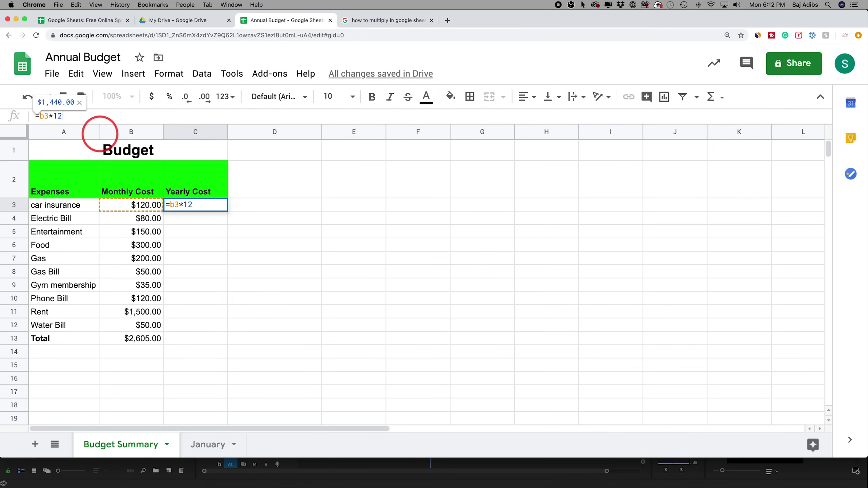
{"action": "key", "text": "Return"}
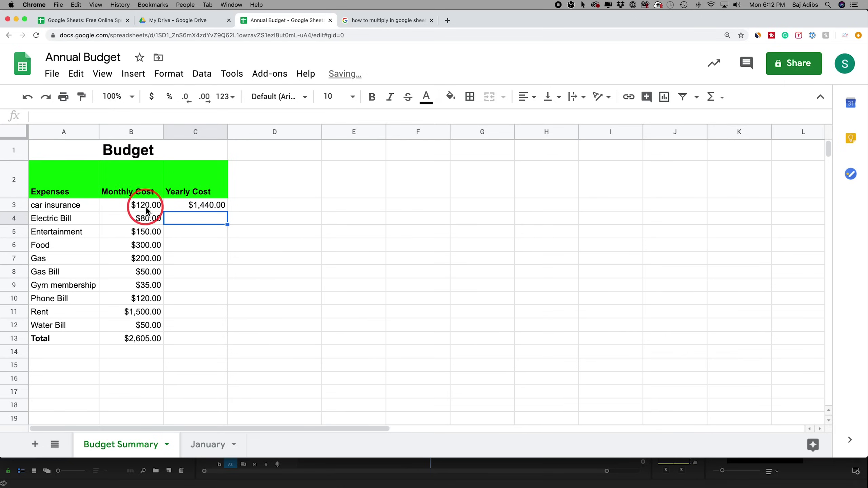
- Fill the yearly cost formula from C3 down to C12 and check the copied formulas for Entertainment and Gym membership
{"action": "left_click", "coordinate": [207, 208]}
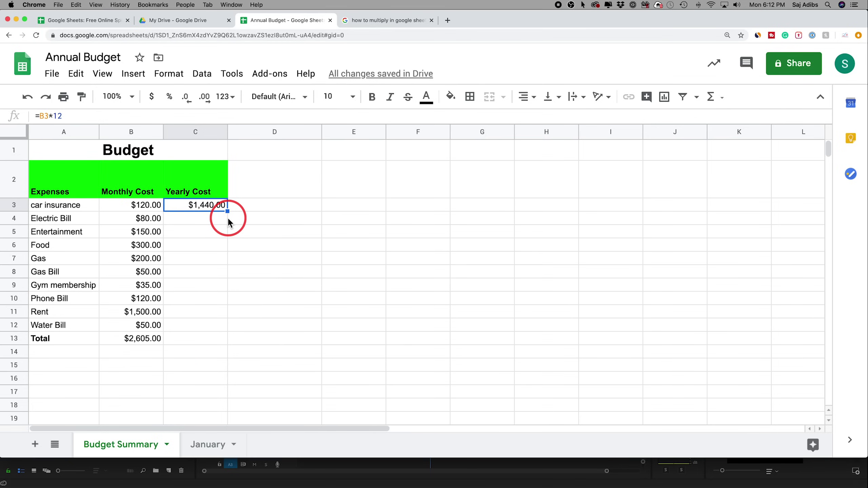
{"action": "left_click_drag", "start_coordinate": [227, 212], "coordinate": [220, 326]}
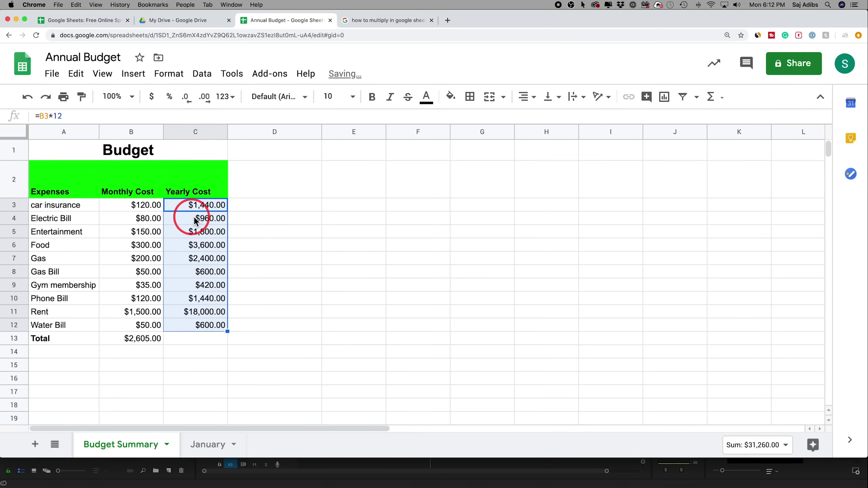
{"action": "left_click", "coordinate": [209, 236]}
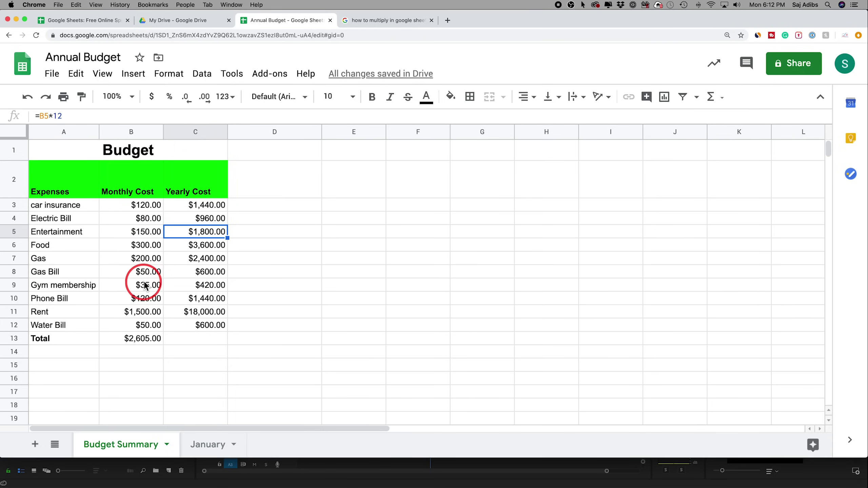
{"action": "left_click", "coordinate": [214, 285]}
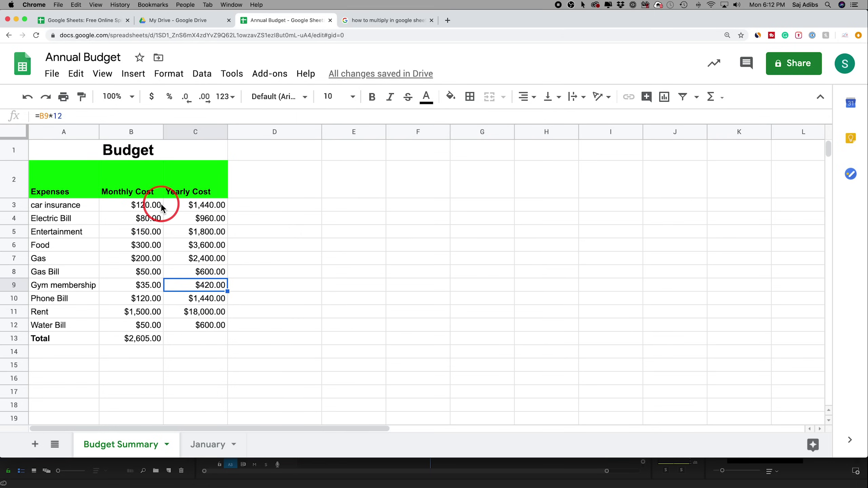
- Enter the date 1/1/2022 in cell D3 and select that cell
{"action": "left_click", "coordinate": [310, 212]}
{"action": "type", "text": "1/"}
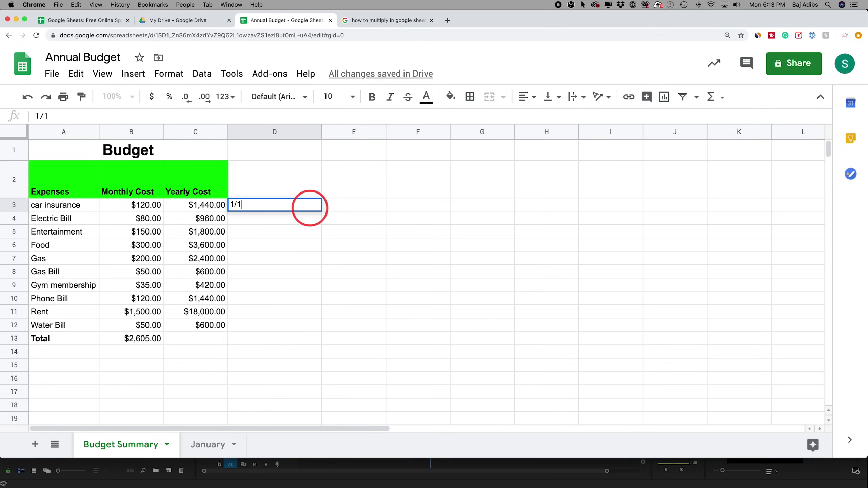
{"action": "type", "text": "1/2022"}
{"action": "key", "text": "Return"}
{"action": "left_click", "coordinate": [313, 209]}
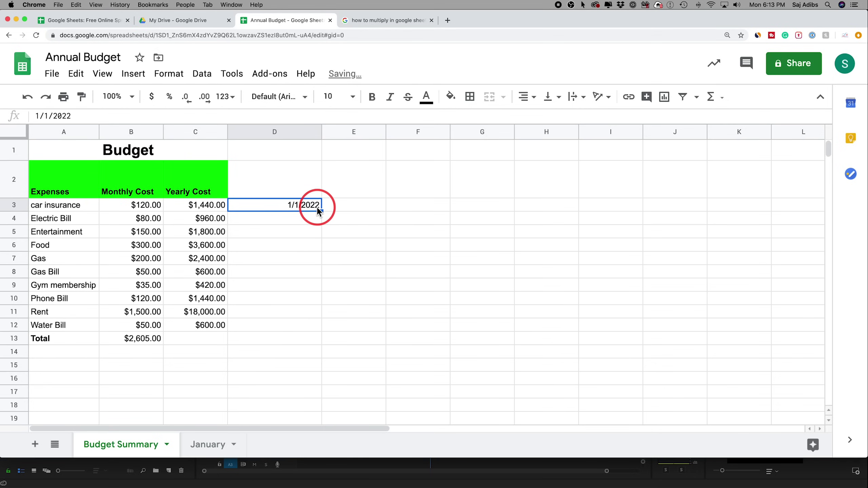
- Autofill the date series from D3 down to row 13 of column D
{"action": "left_click_drag", "start_coordinate": [321, 211], "coordinate": [318, 338]}
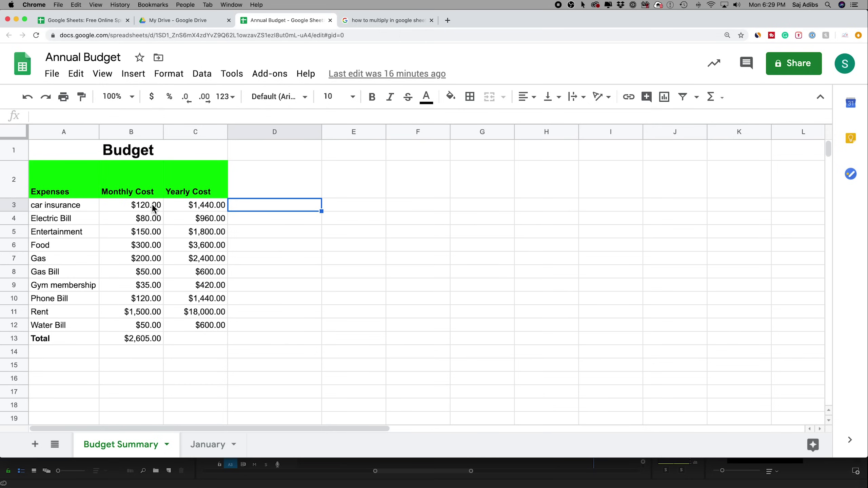
- Check the yearly cost formula in C3 and set the monthly car insurance cost in B3 to 150
{"action": "left_click", "coordinate": [171, 204]}
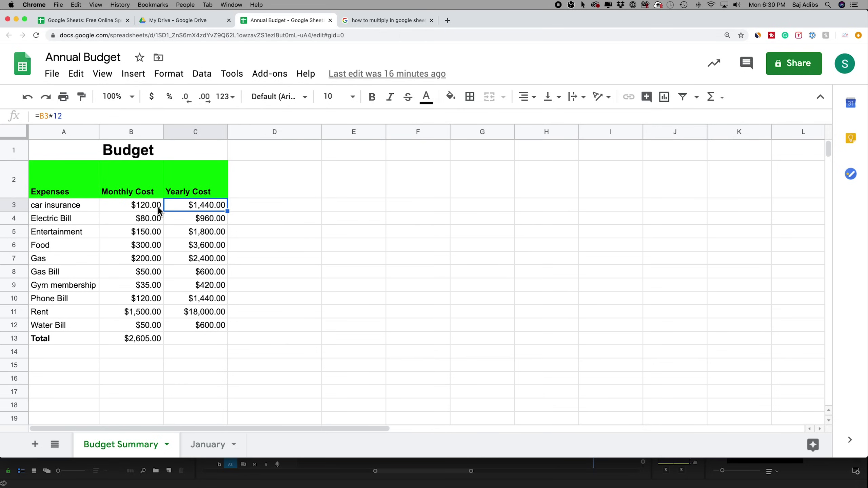
{"action": "left_click", "coordinate": [151, 209]}
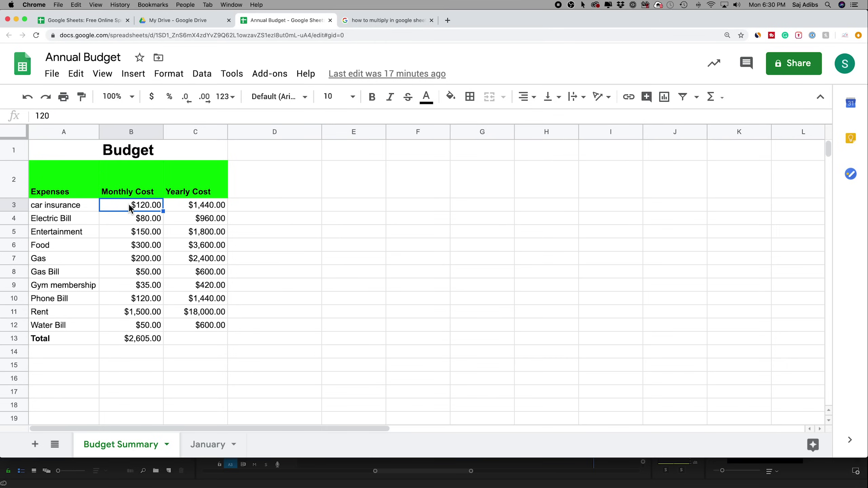
{"action": "double_click", "coordinate": [133, 205]}
{"action": "key", "text": "BackSpace"}
{"action": "type", "text": "150"}
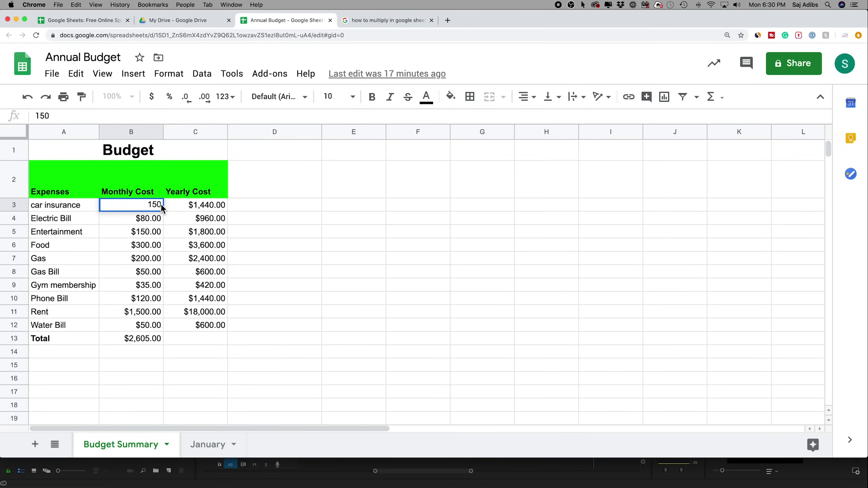
{"action": "key", "text": "Return"}
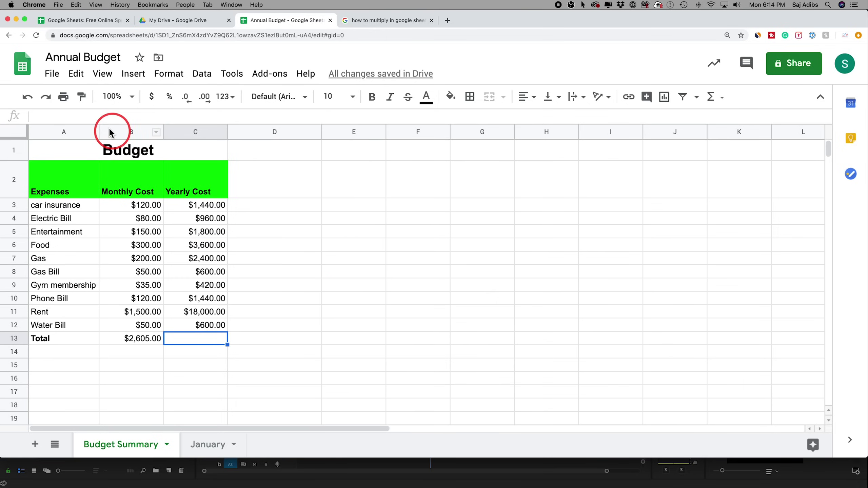
- Examine the spreadsheet's file options, including making a copy, the available download formats and emailing it as an attachment
{"action": "mouse_move", "coordinate": [391, 79]}
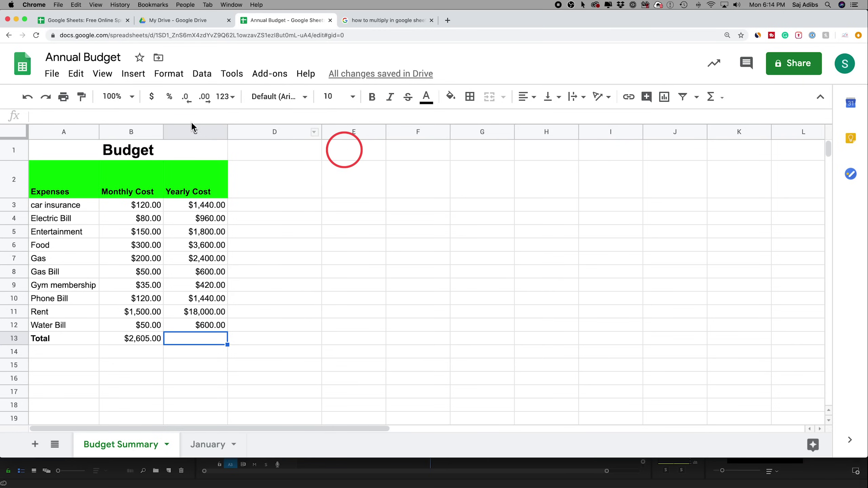
{"action": "left_click", "coordinate": [59, 74]}
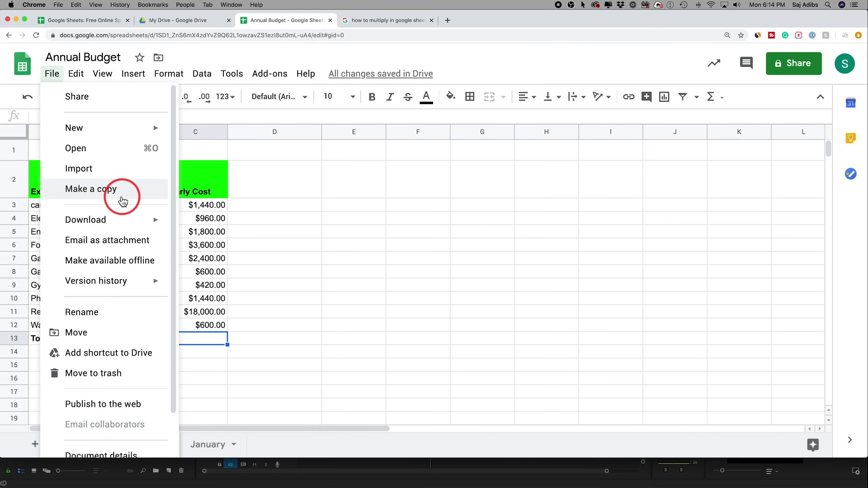
{"action": "mouse_move", "coordinate": [122, 229]}
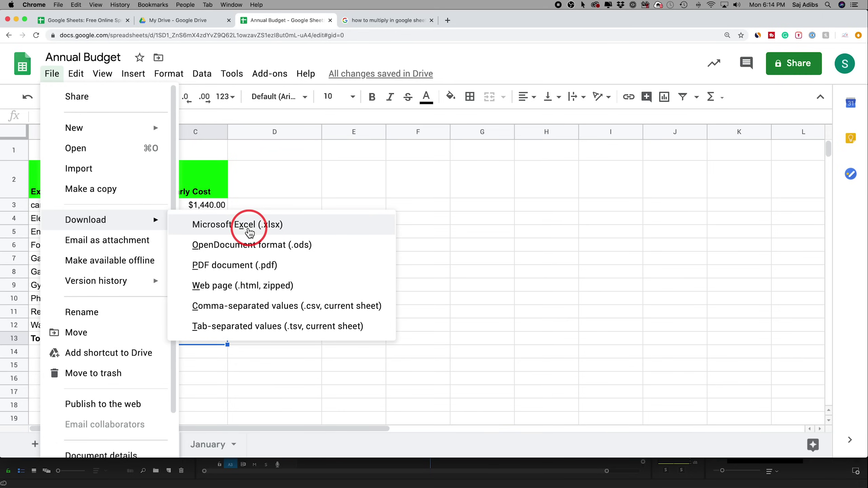
{"action": "mouse_move", "coordinate": [102, 283]}
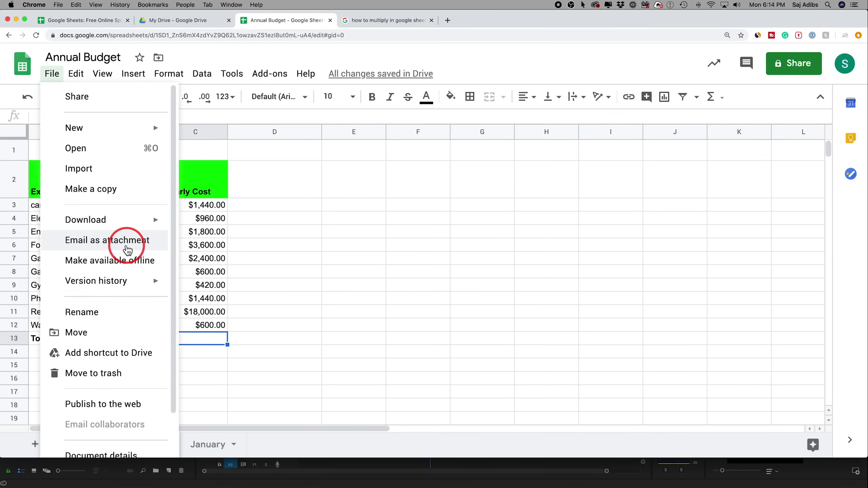
{"action": "left_click", "coordinate": [283, 156]}
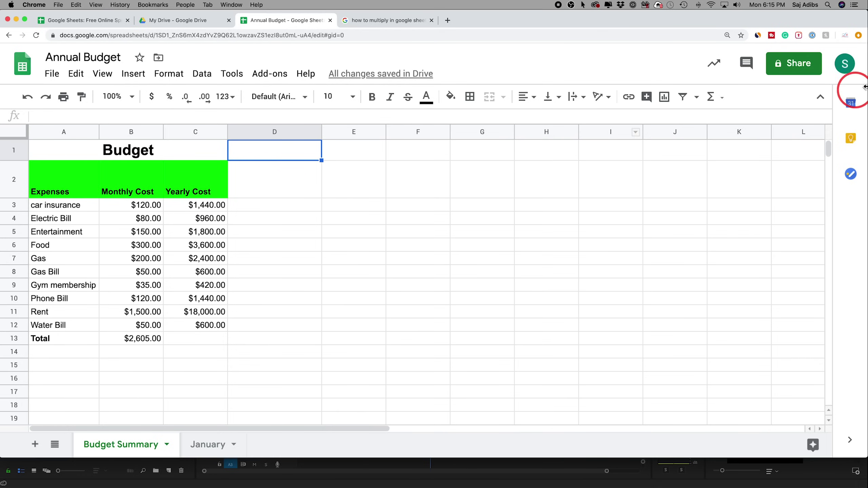
- Add a contact to the people sharing the Annual Budget spreadsheet, set their role to Viewer, and reopen the role choices
{"action": "left_click", "coordinate": [802, 70]}
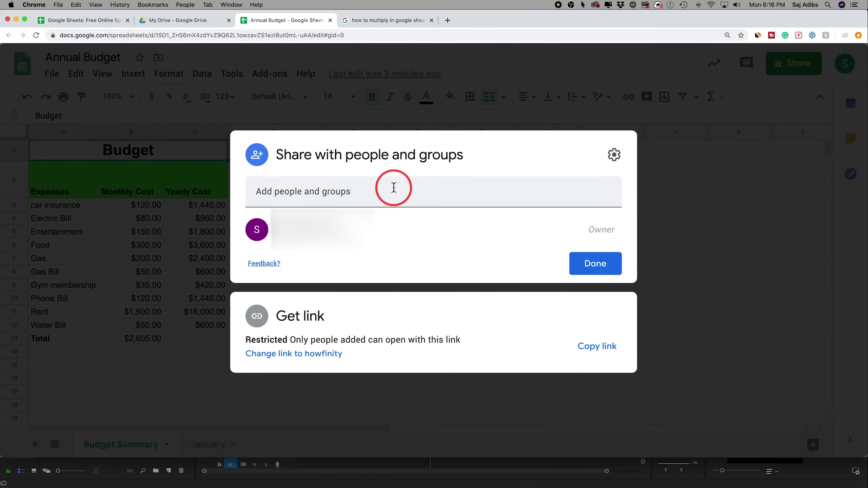
{"action": "left_click", "coordinate": [291, 191]}
{"action": "left_click", "coordinate": [426, 225]}
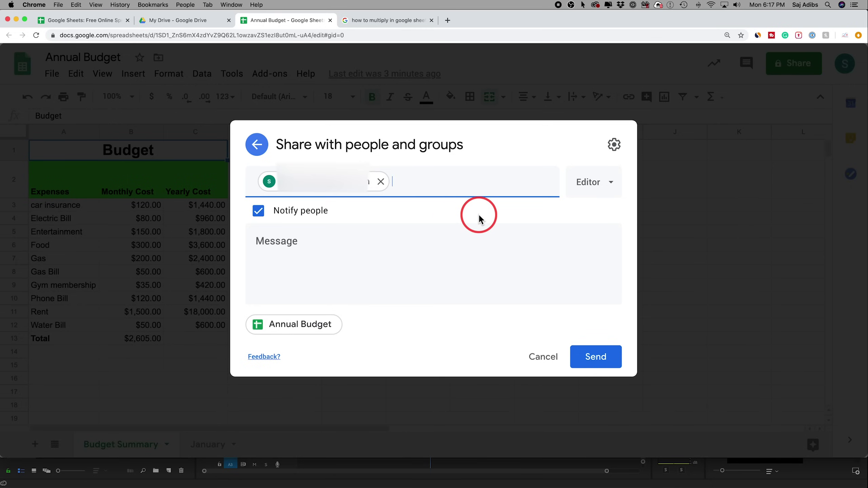
{"action": "left_click", "coordinate": [610, 187]}
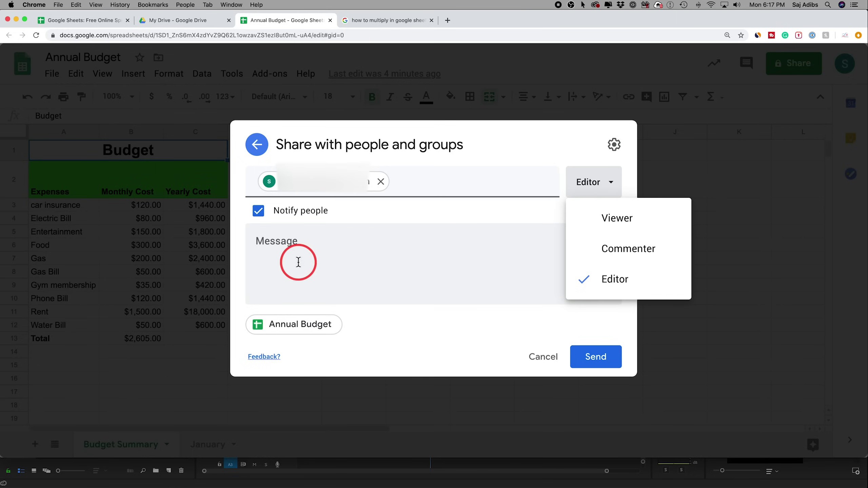
{"action": "left_click", "coordinate": [624, 227]}
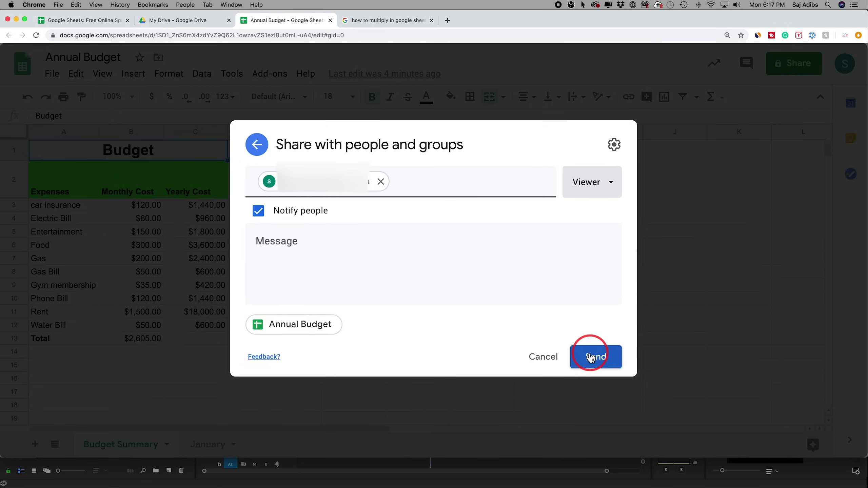
{"action": "left_click", "coordinate": [595, 183]}
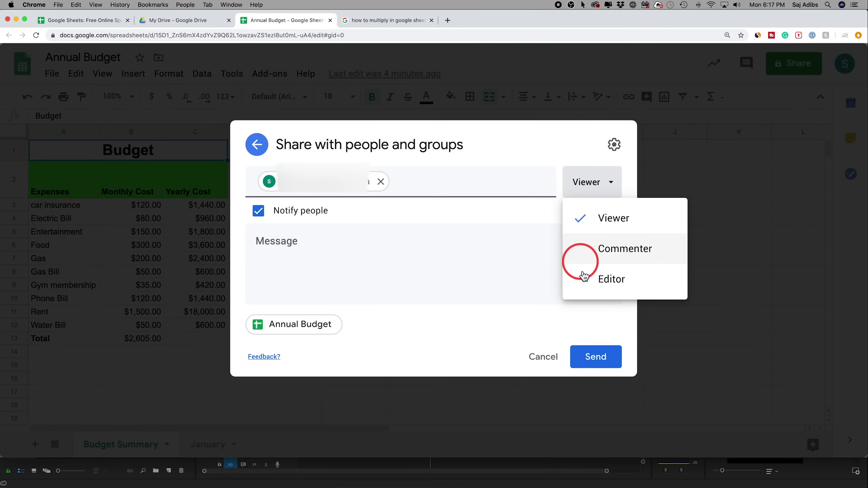